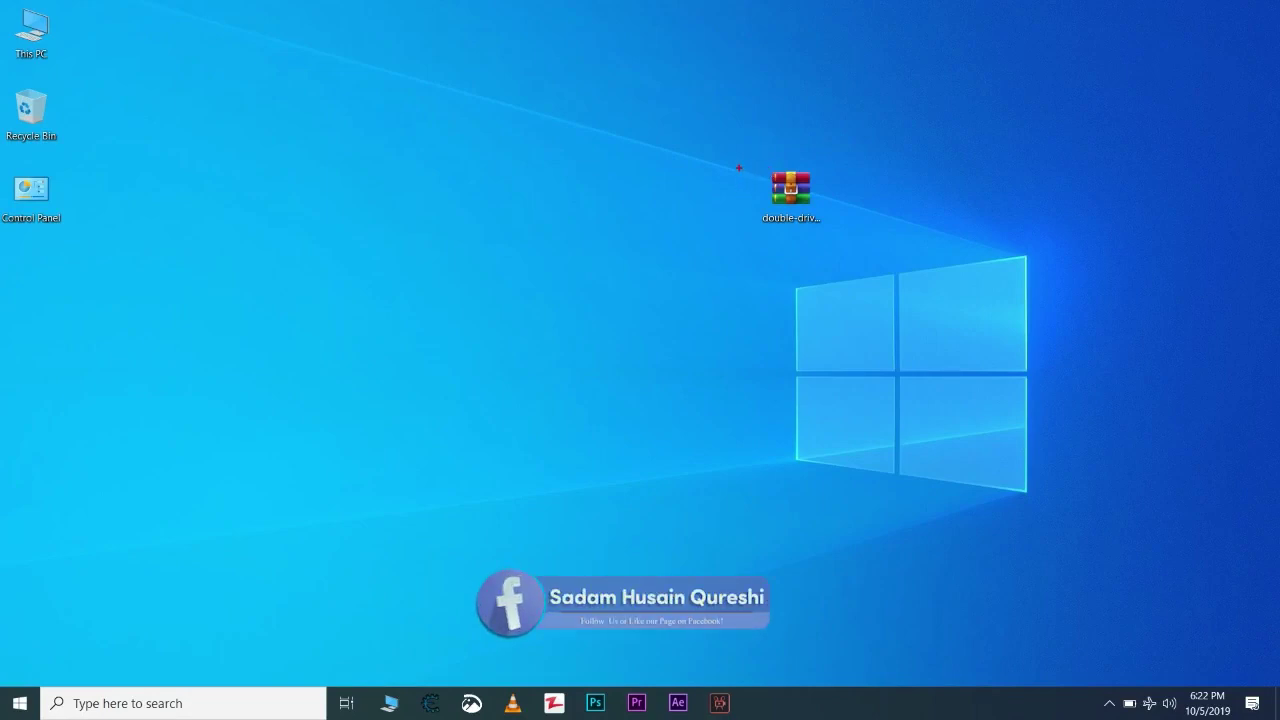
{"action": "mouse_move", "coordinate": [738, 153]}
{"action": "left_mouse_down"}
{"action": "mouse_move", "coordinate": [851, 249]}
{"action": "mouse_move", "coordinate": [884, 258]}
{"action": "left_mouse_up"}
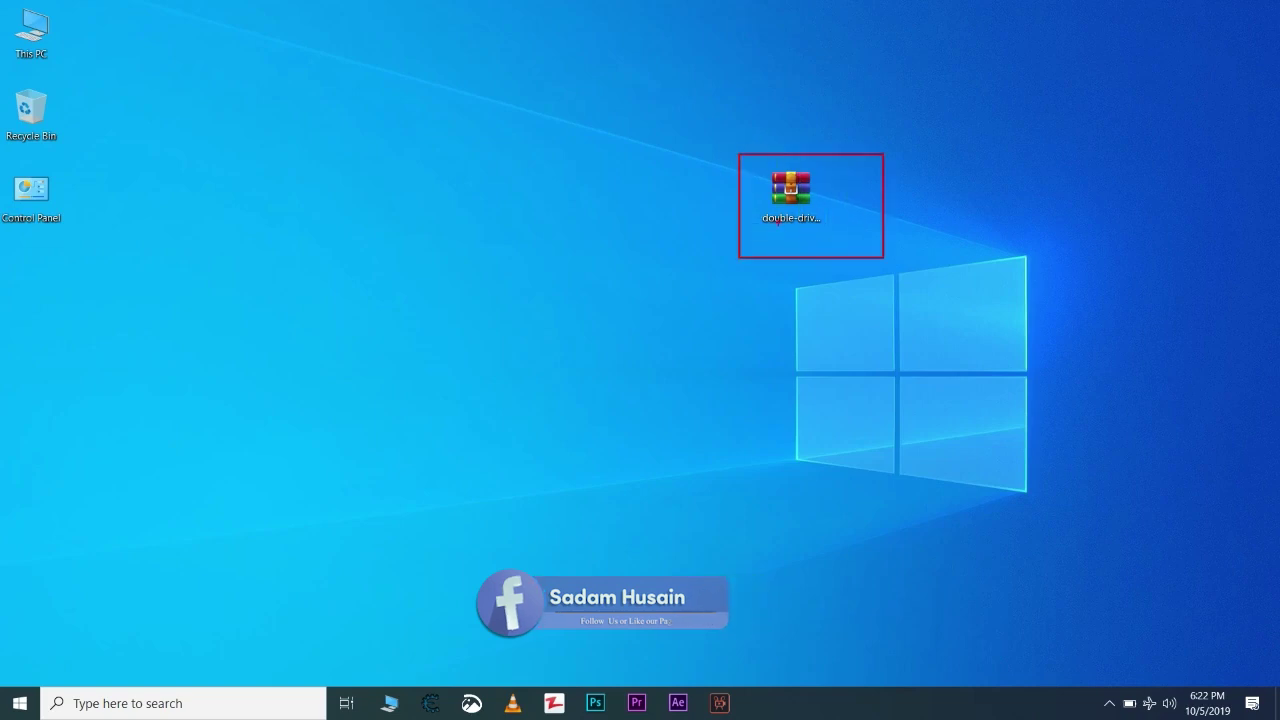
{"action": "left_click_drag", "start_coordinate": [762, 220], "coordinate": [842, 220]}
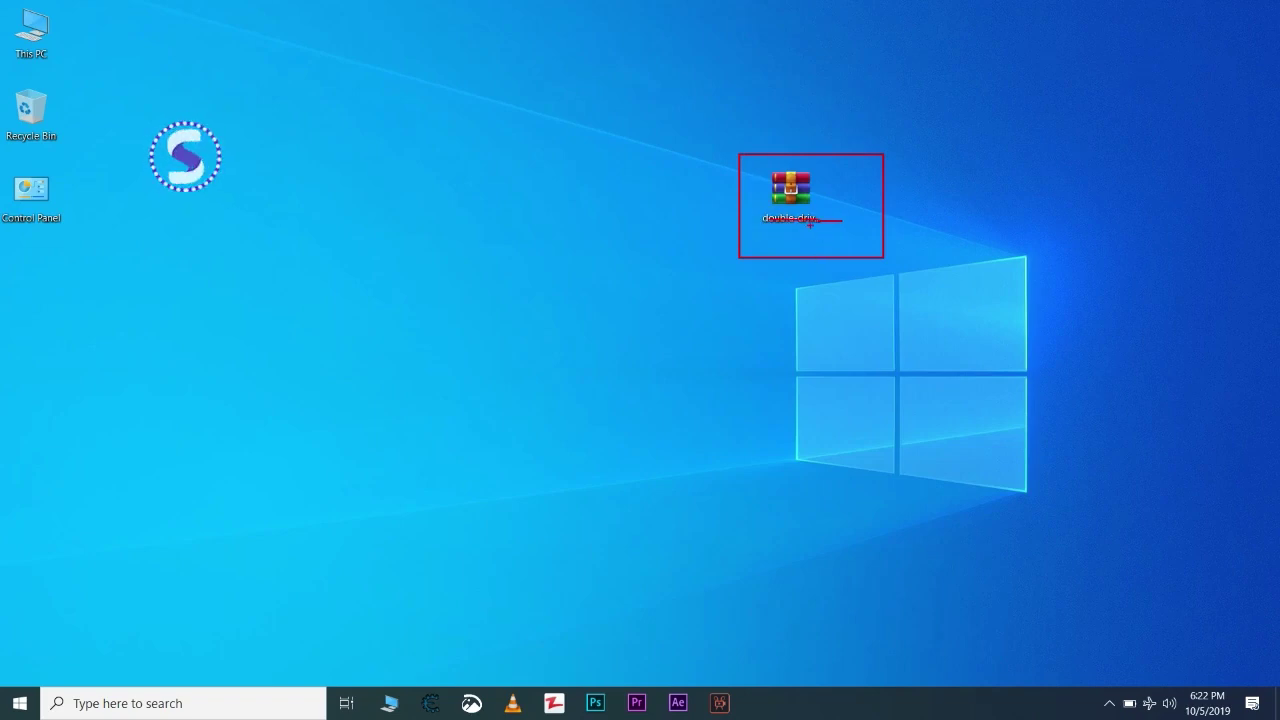
{"action": "key", "text": "Escape"}
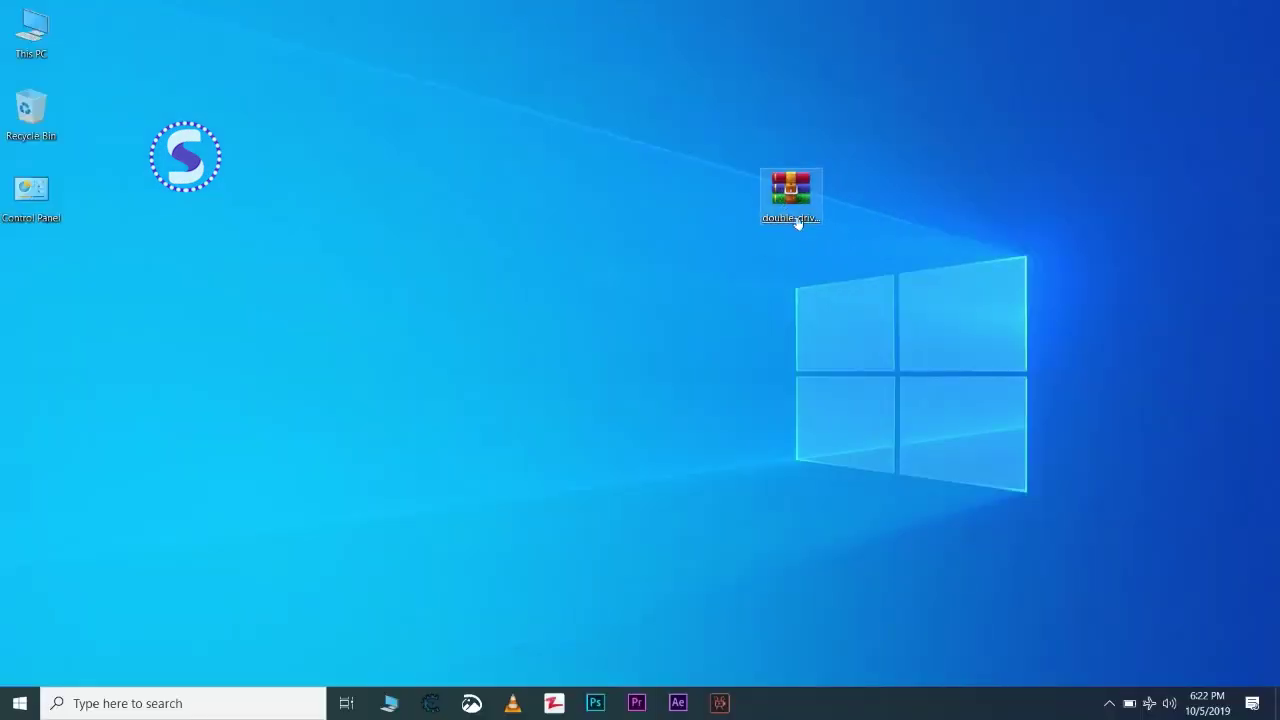
Extract double-driver-4.1.0.zip onto the desktop and place the resulting Double Driver folder beside the archive
{"action": "right_click", "coordinate": [791, 192]}
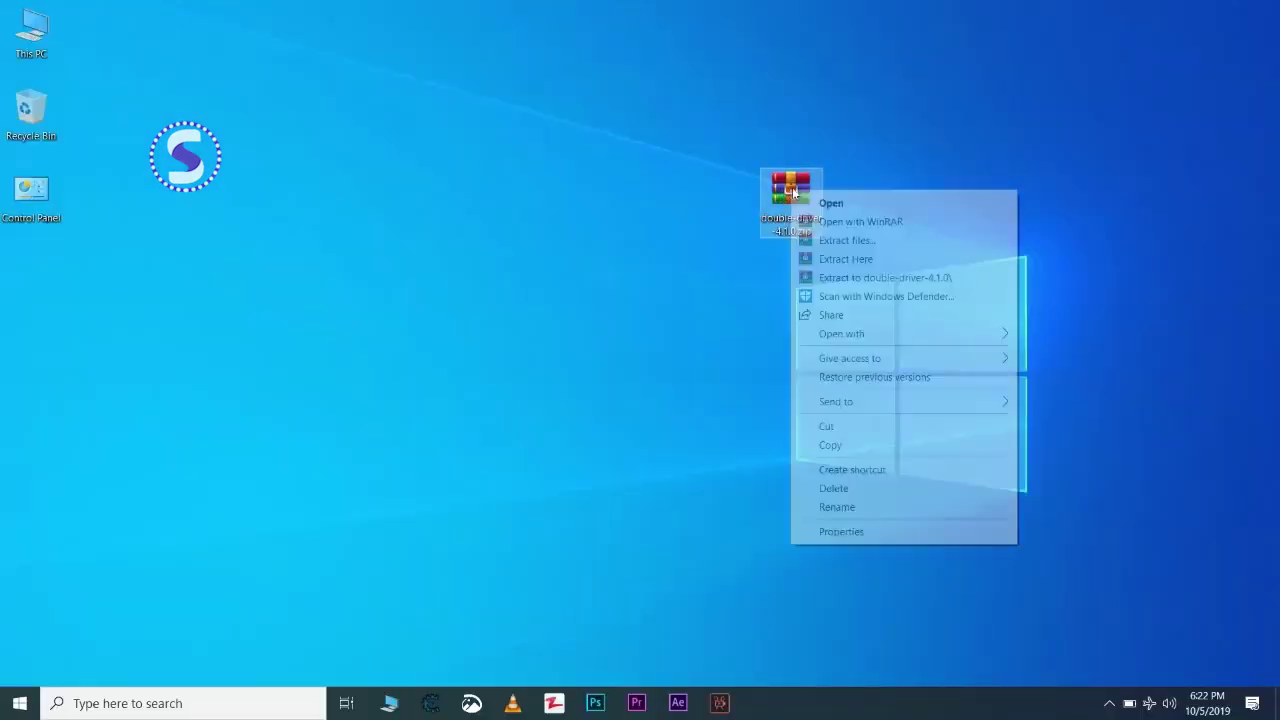
{"action": "left_click", "coordinate": [840, 263]}
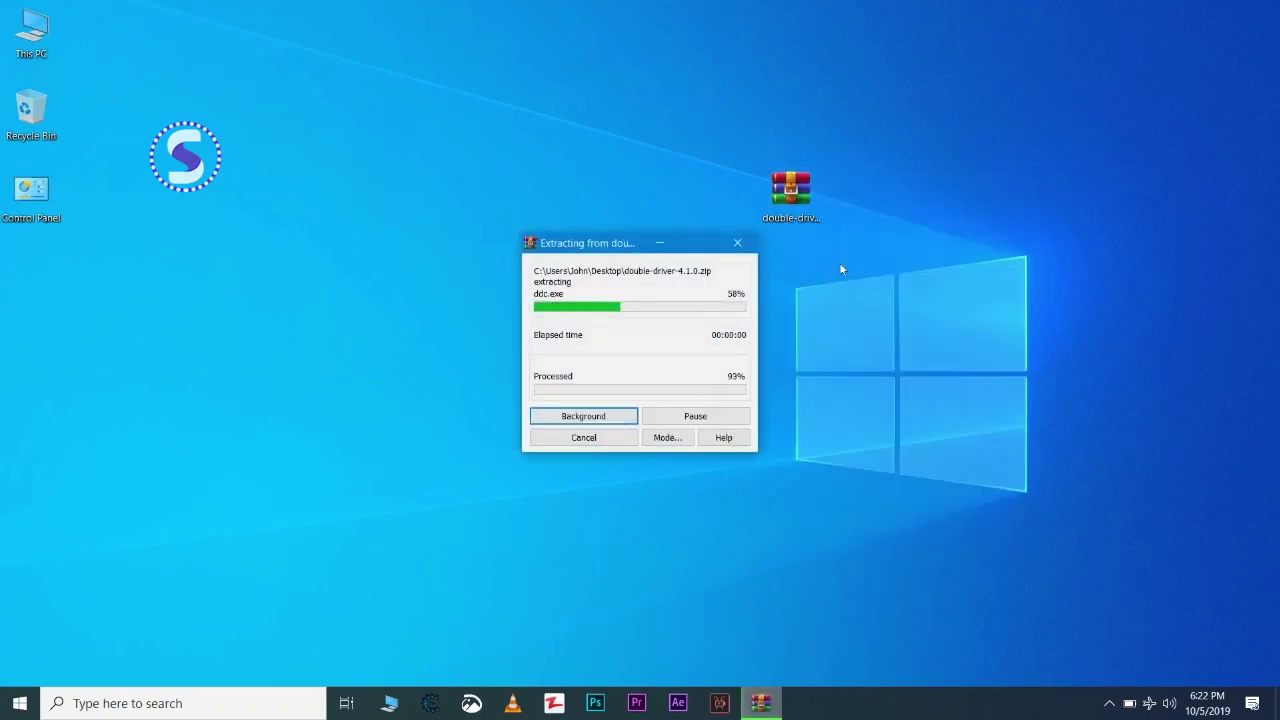
{"action": "left_click_drag", "start_coordinate": [31, 280], "coordinate": [712, 216]}
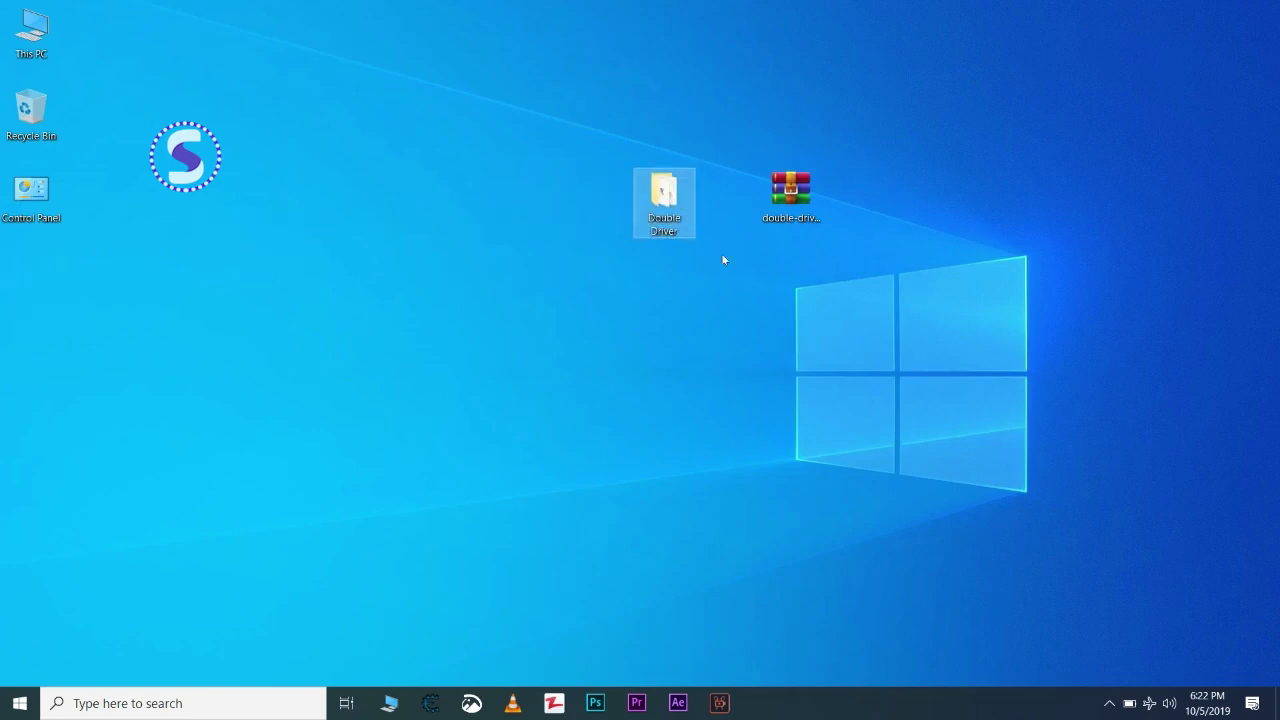
Open the Double Driver folder and run dd.exe as administrator
{"action": "double_click", "coordinate": [668, 194]}
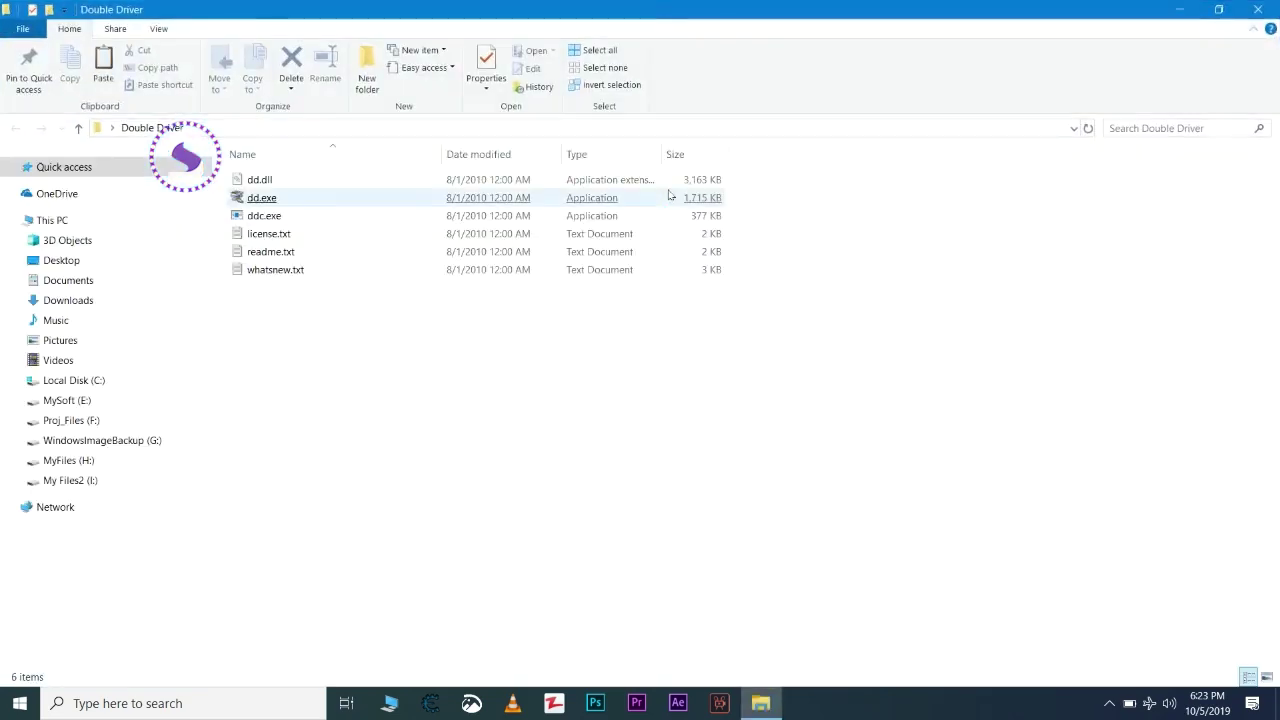
{"action": "left_click", "coordinate": [262, 198]}
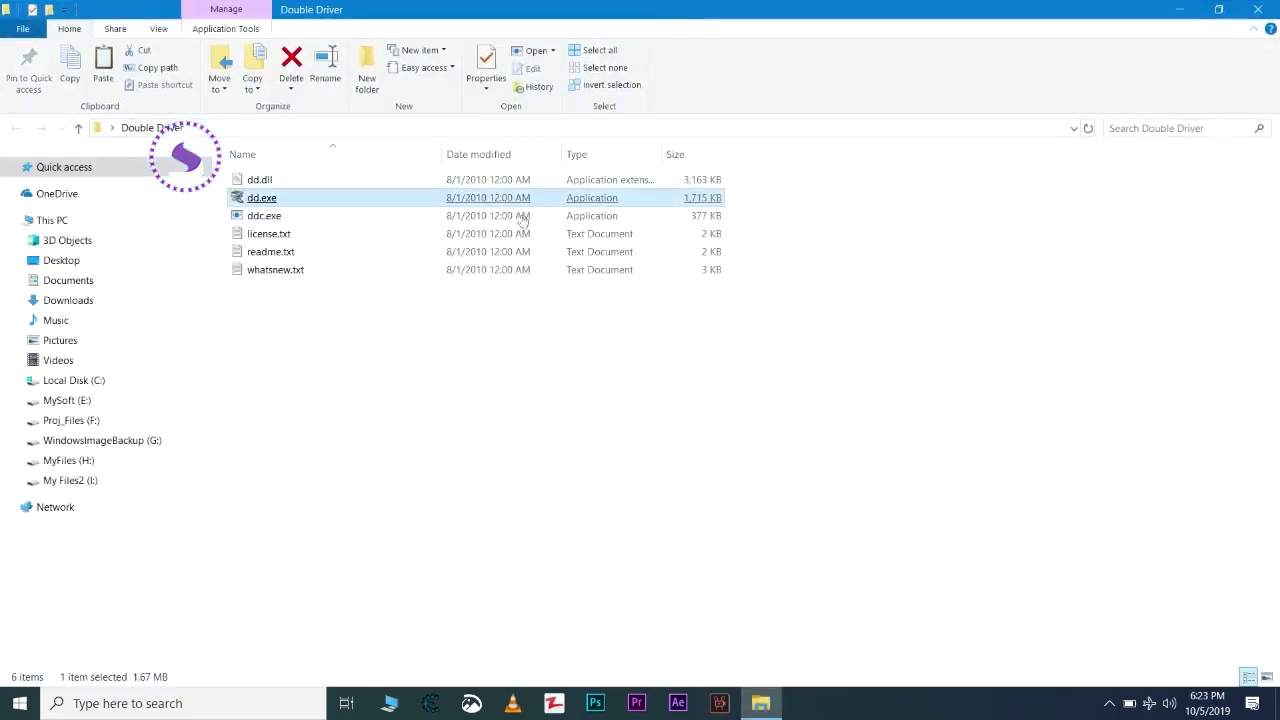
{"action": "left_click", "coordinate": [256, 210]}
{"action": "left_click", "coordinate": [257, 204]}
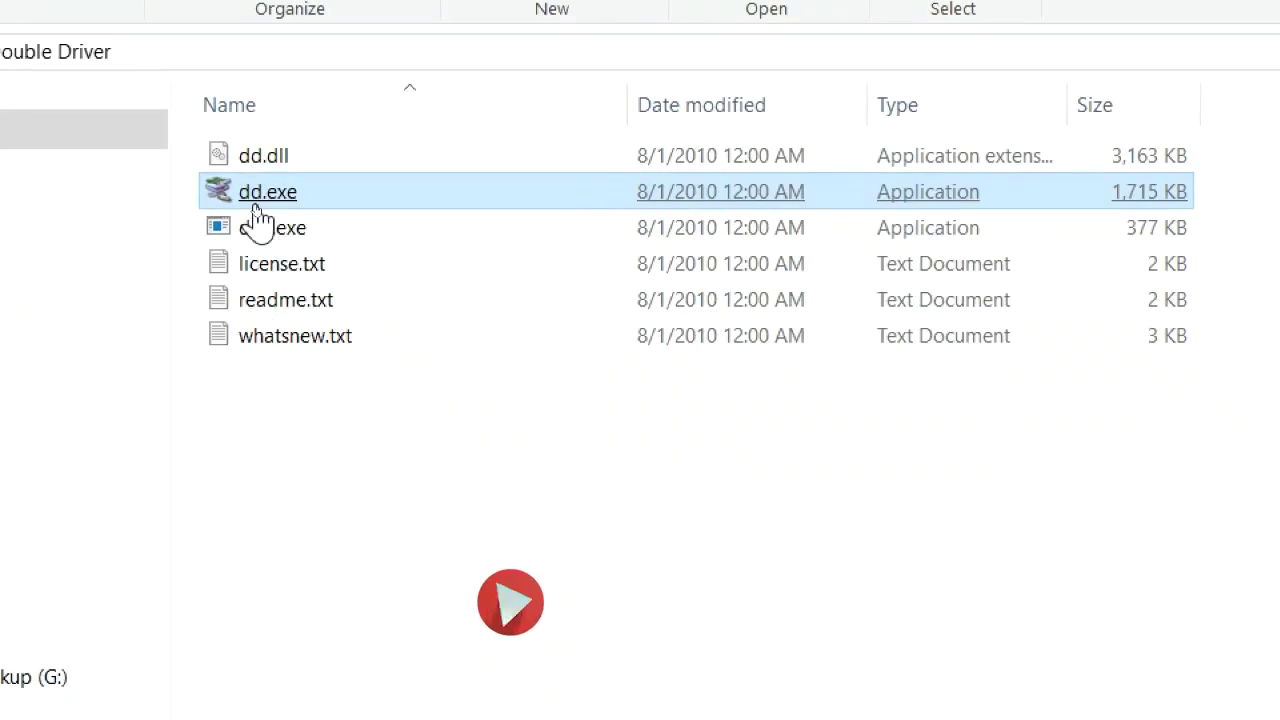
{"action": "left_click", "coordinate": [280, 248]}
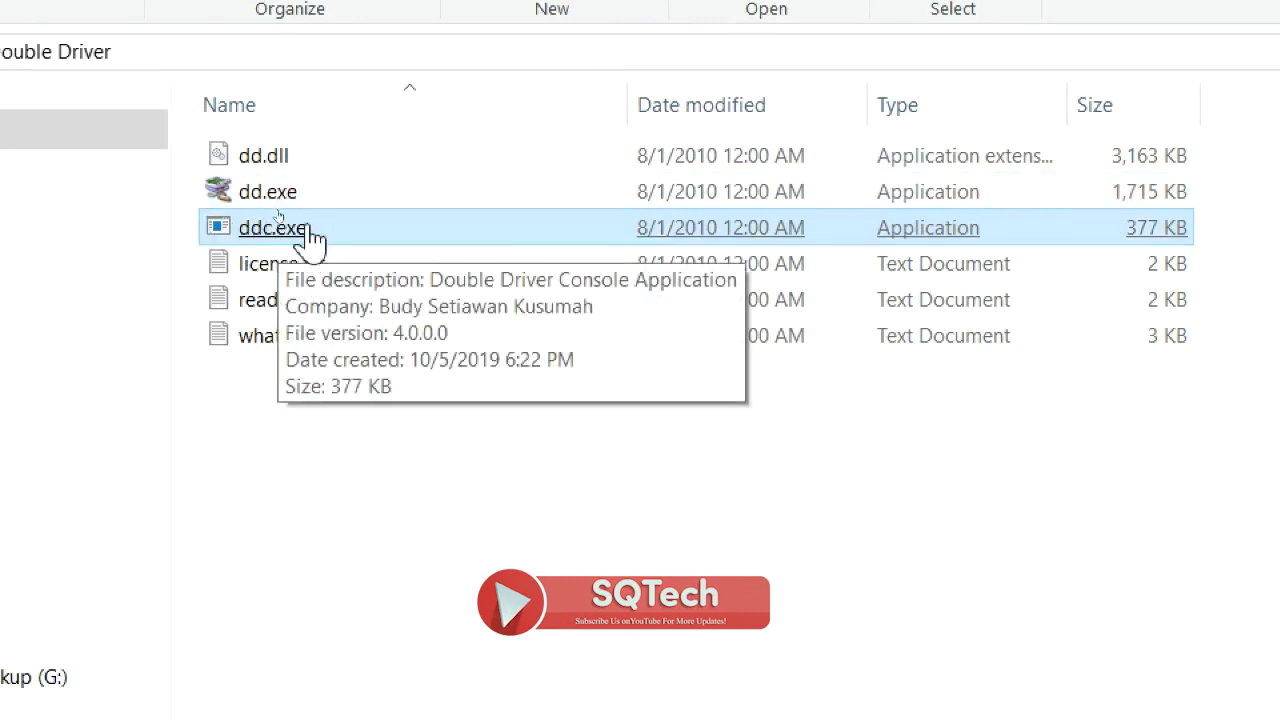
{"action": "left_click", "coordinate": [310, 208]}
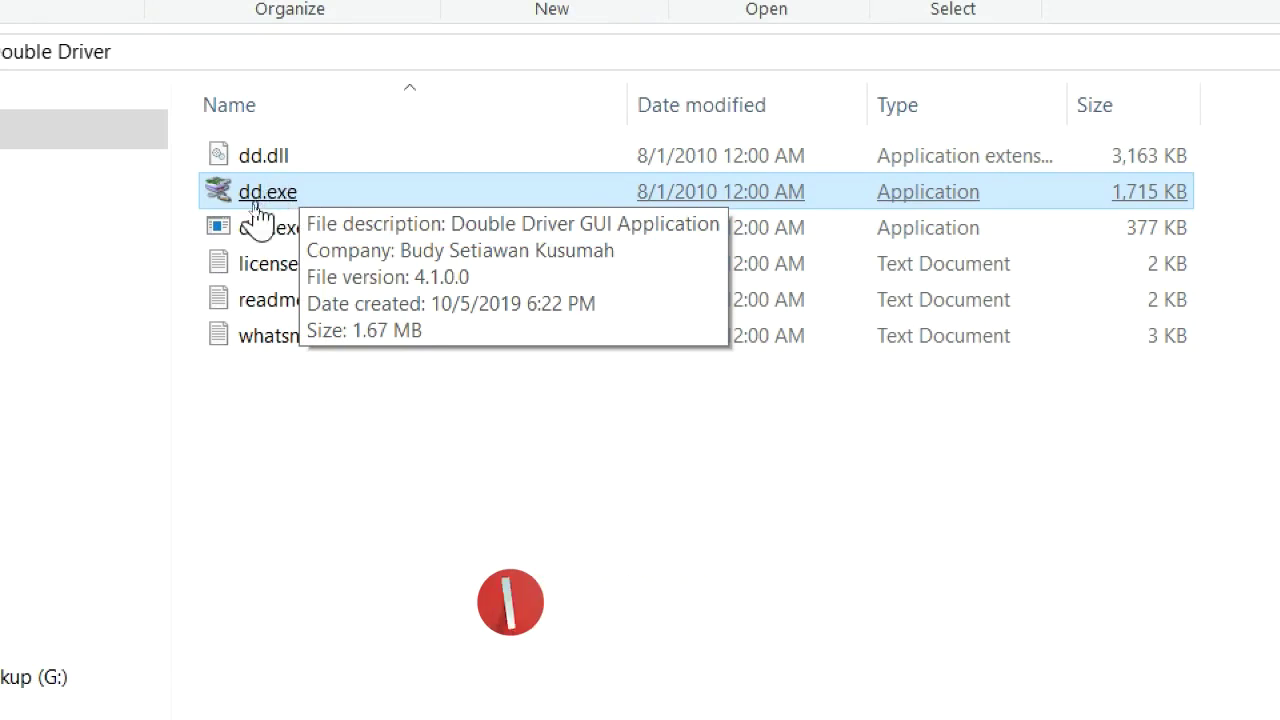
{"action": "right_click", "coordinate": [270, 193]}
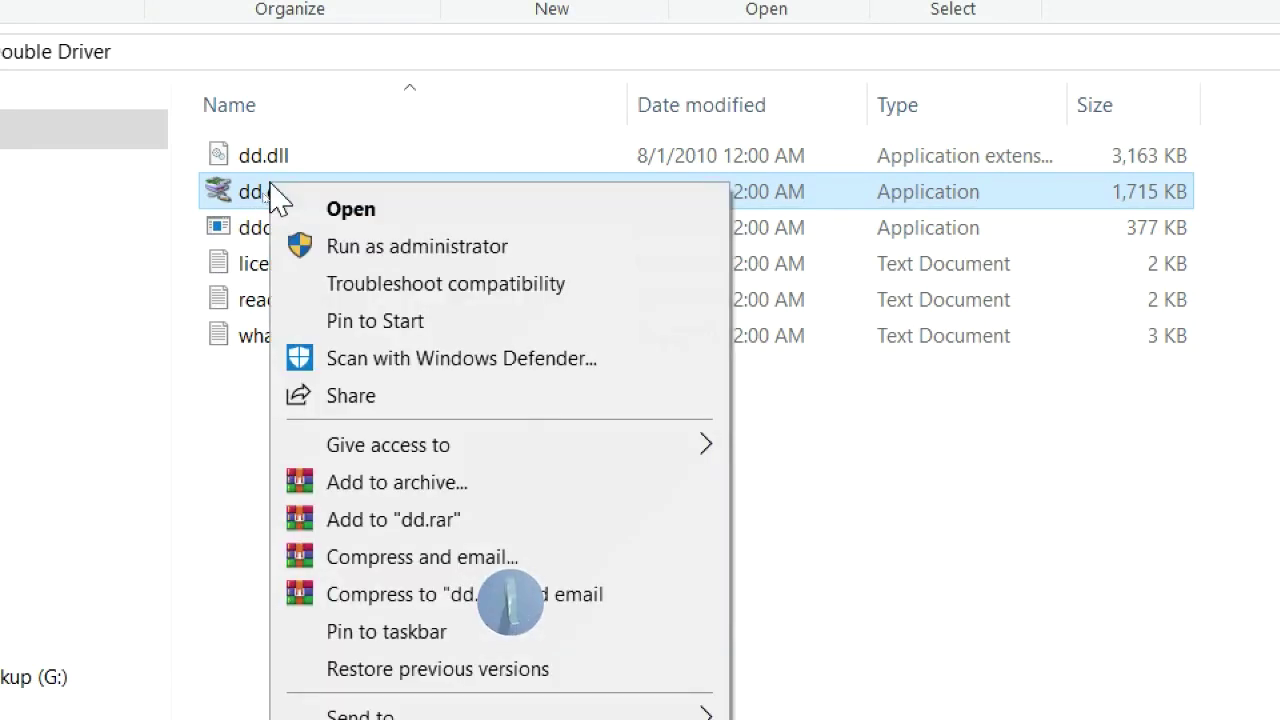
{"action": "left_click", "coordinate": [340, 251]}
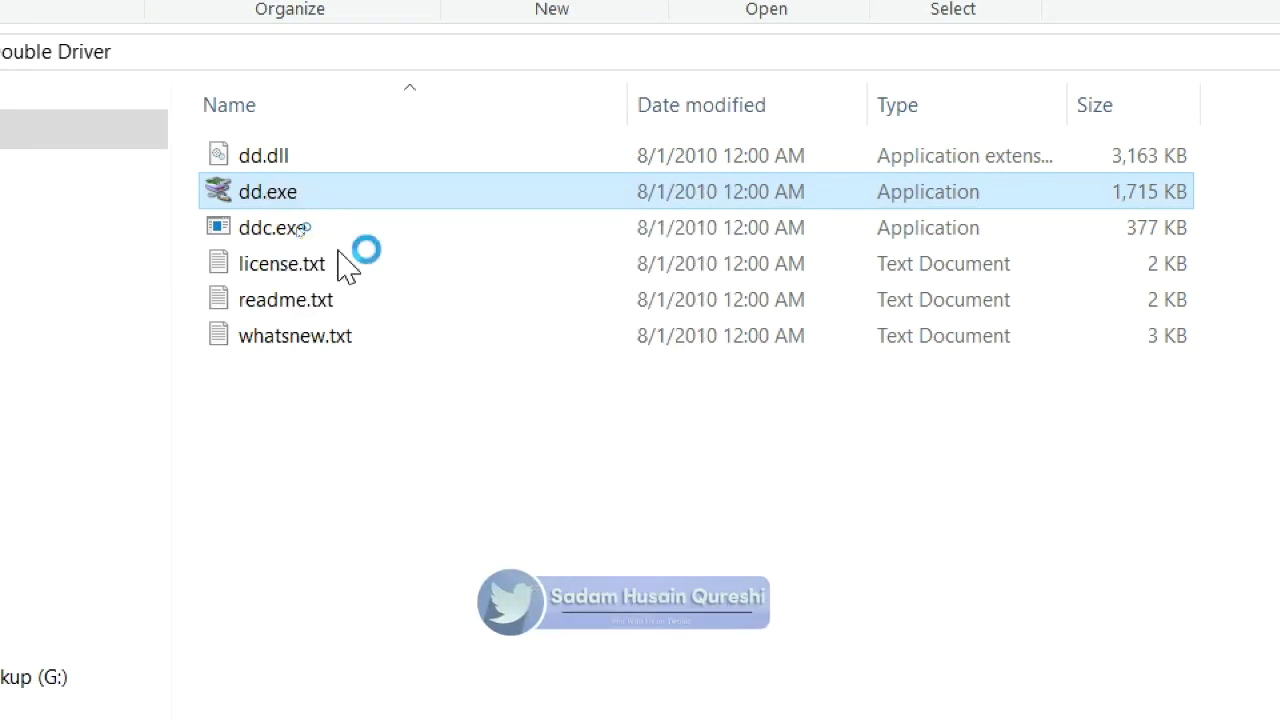
{"action": "left_click", "coordinate": [345, 266]}
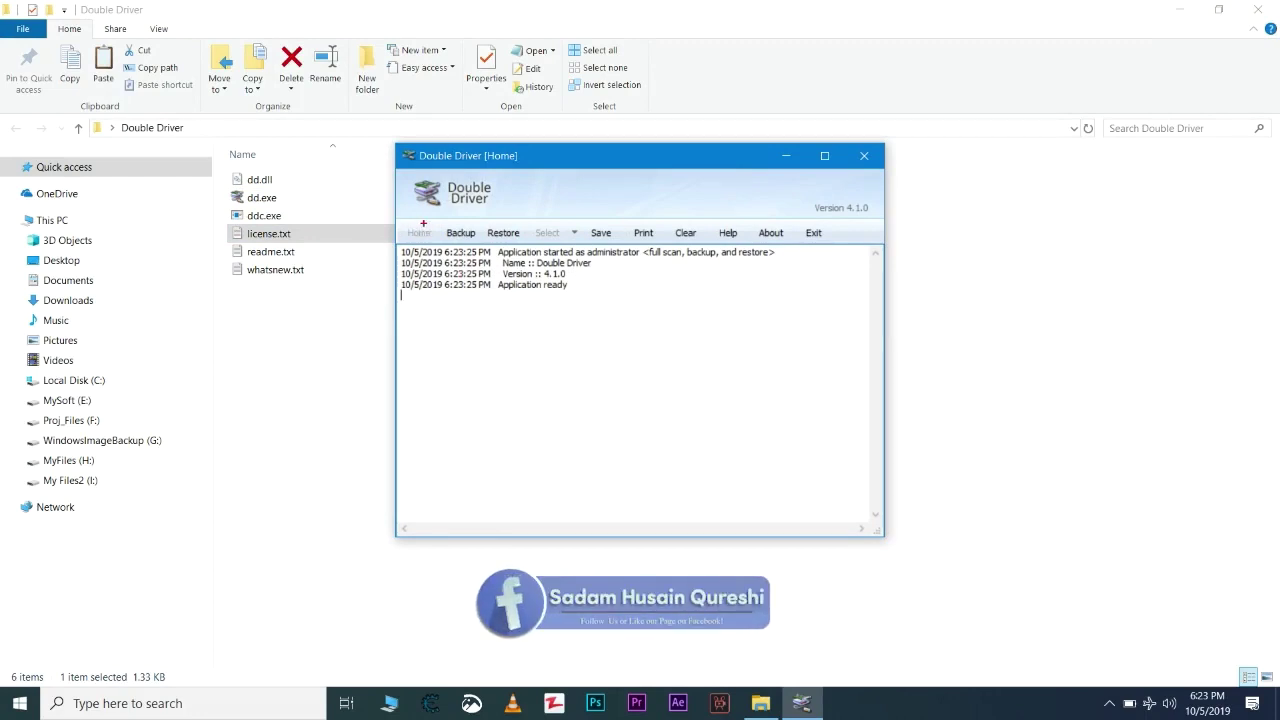
Go to the backup view and scan the current system for installed drivers
{"action": "mouse_move", "coordinate": [437, 219]}
{"action": "left_mouse_down"}
{"action": "mouse_move", "coordinate": [488, 244]}
{"action": "mouse_move", "coordinate": [587, 245]}
{"action": "left_mouse_up"}
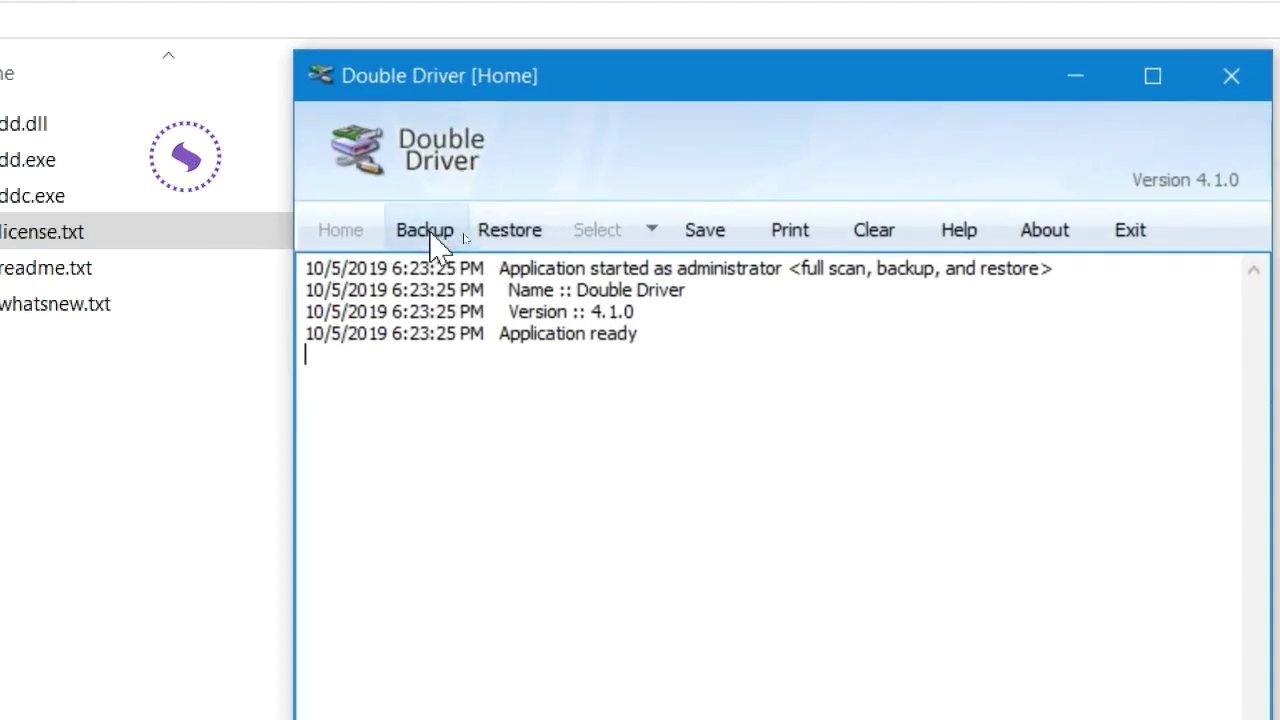
{"action": "left_click", "coordinate": [428, 232]}
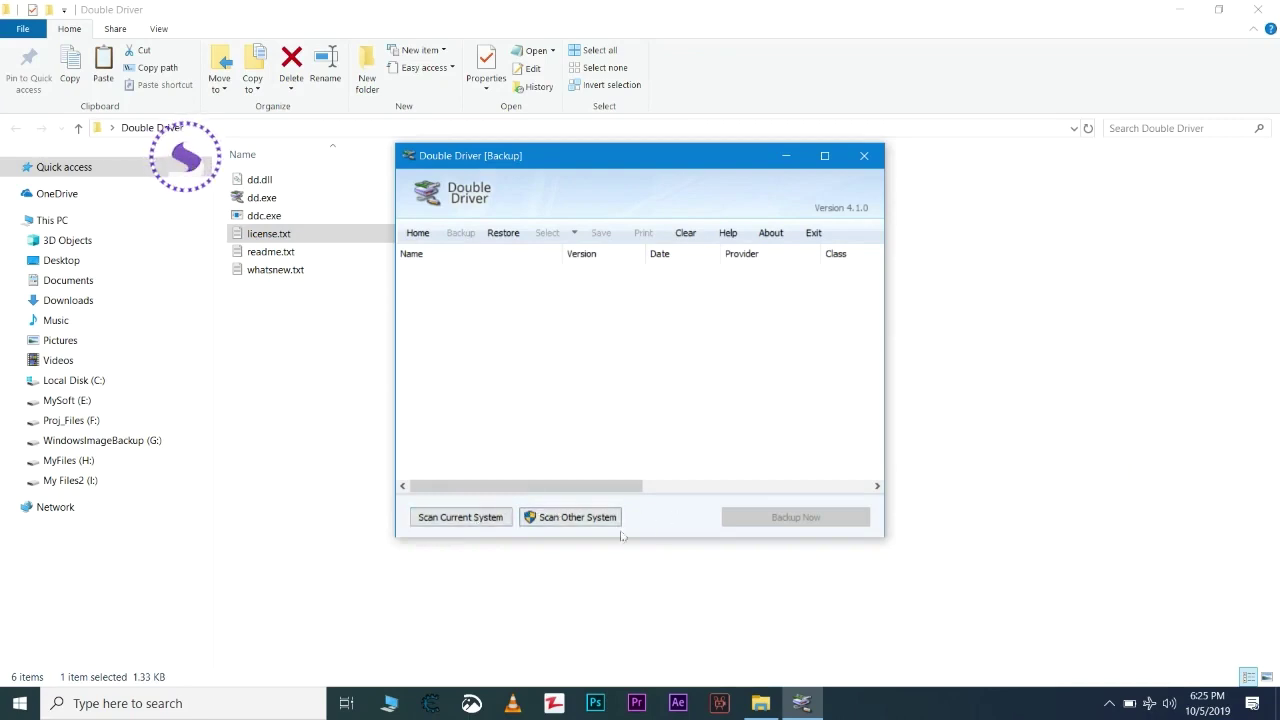
{"action": "left_click", "coordinate": [465, 518]}
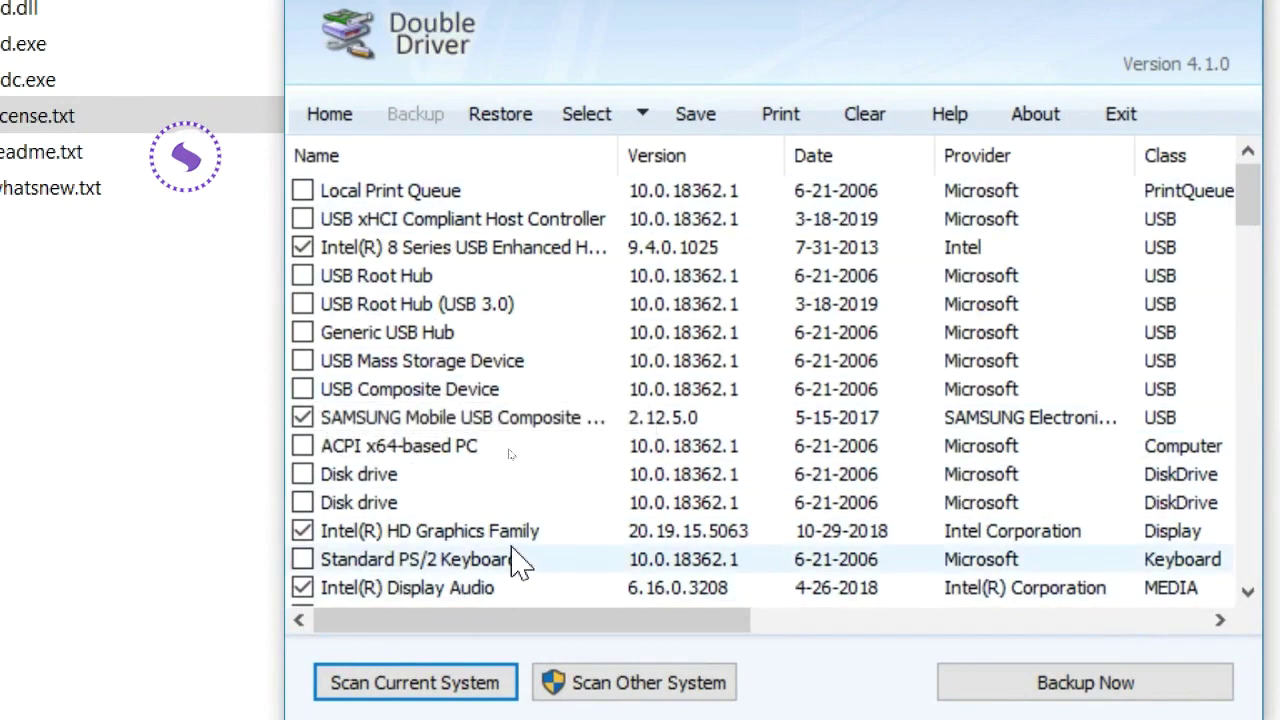
Review the scanned driver list and mark all of its drivers for backup
{"action": "scroll", "coordinate": [515, 560], "scroll_direction": "down", "scroll_amount": 10}
{"action": "scroll", "coordinate": [487, 487], "scroll_direction": "down", "scroll_amount": 5}
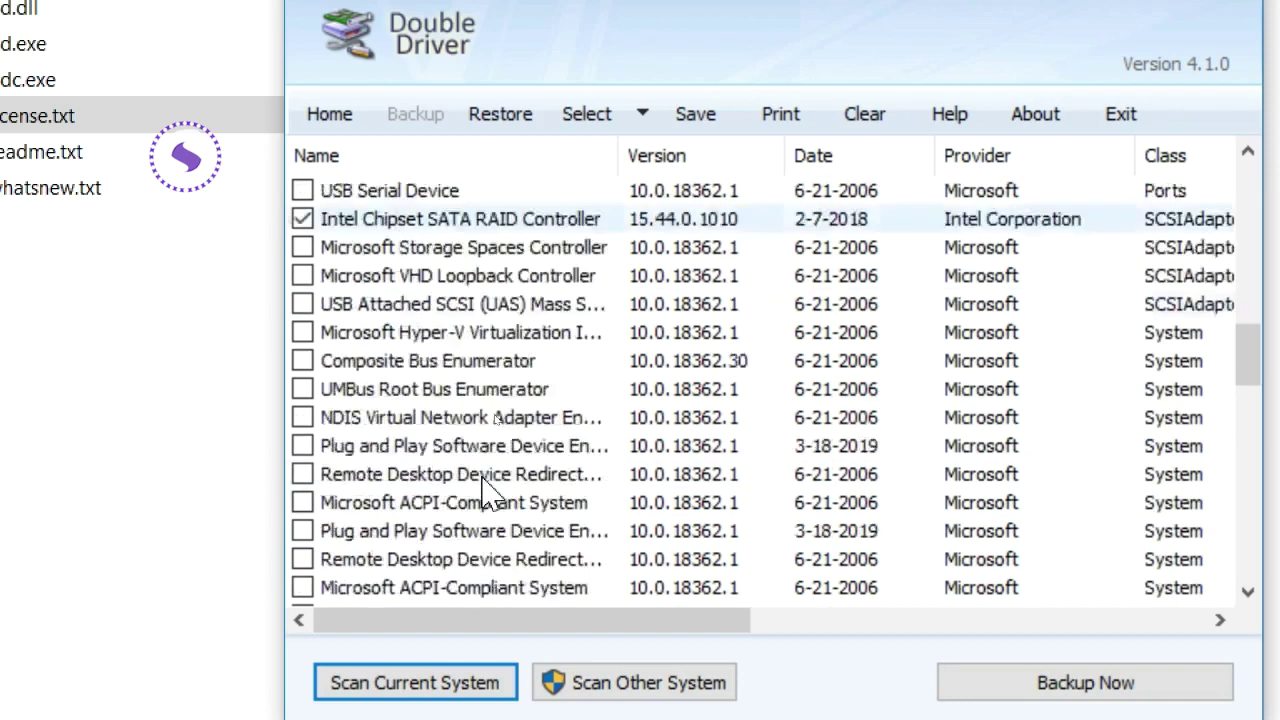
{"action": "scroll", "coordinate": [487, 487], "scroll_direction": "up", "scroll_amount": 4}
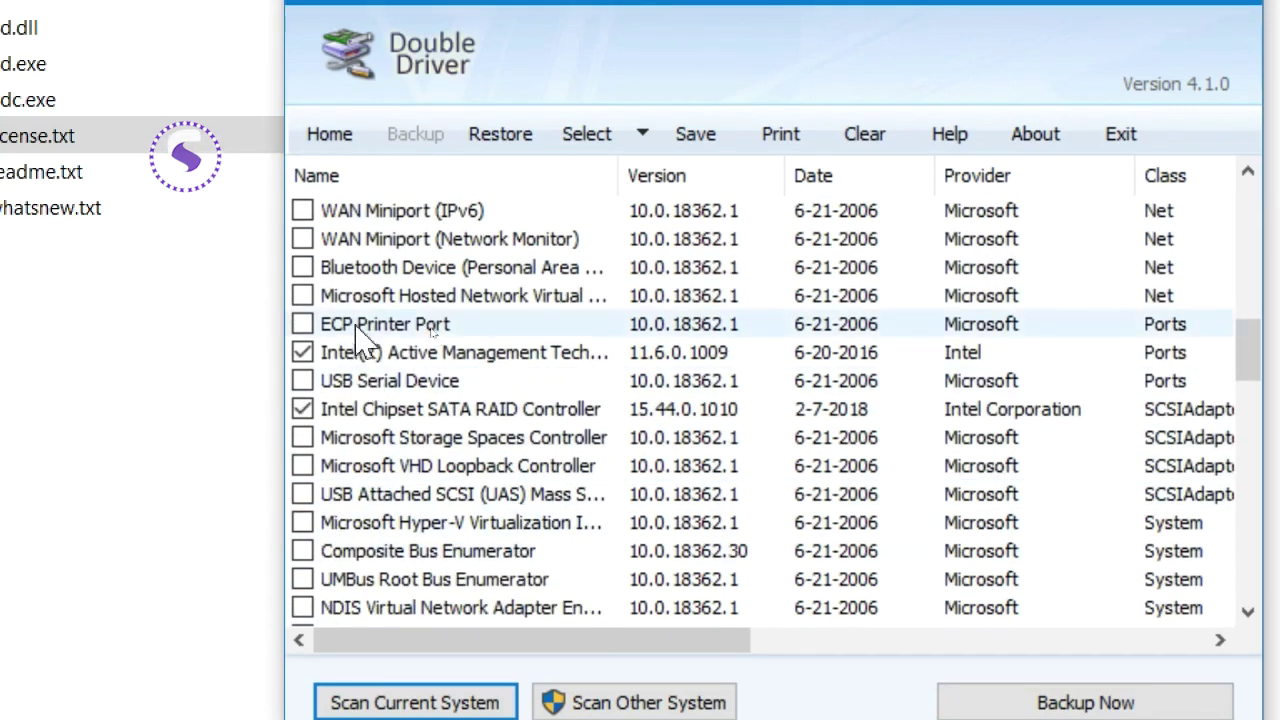
{"action": "scroll", "coordinate": [478, 440], "scroll_direction": "down", "scroll_amount": 5}
{"action": "scroll", "coordinate": [478, 486], "scroll_direction": "down", "scroll_amount": 5}
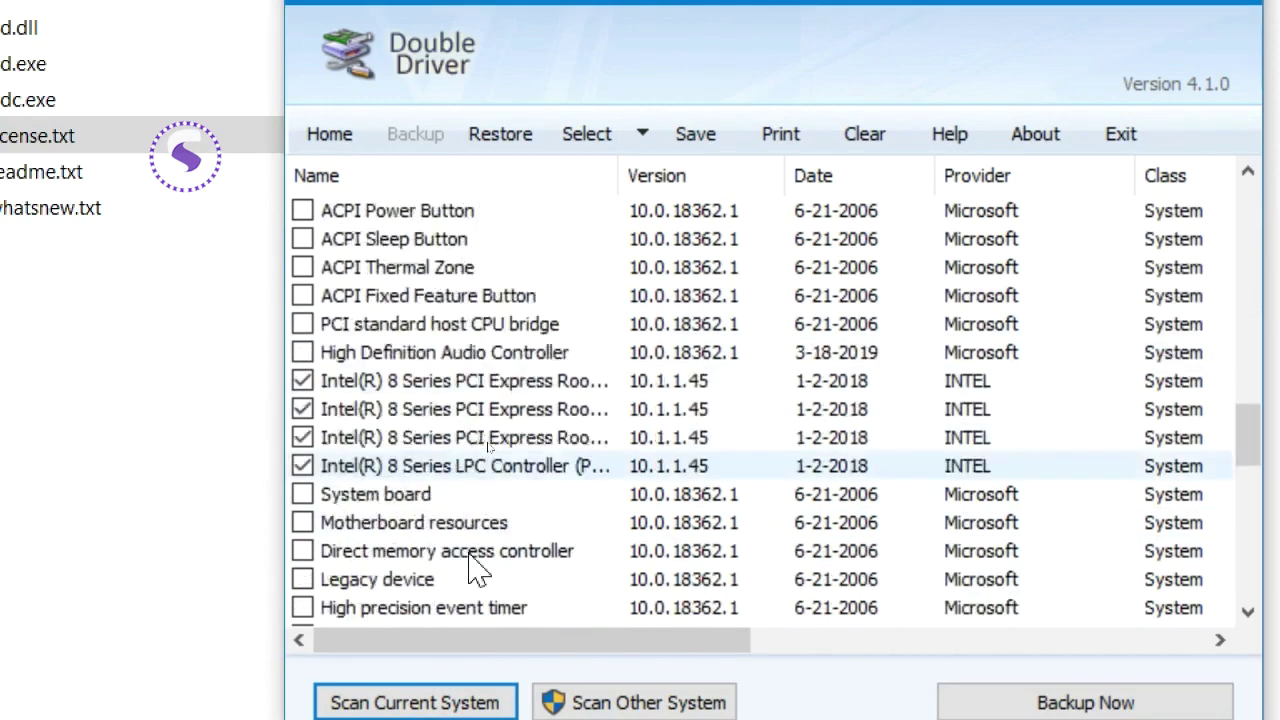
{"action": "scroll", "coordinate": [495, 482], "scroll_direction": "up", "scroll_amount": 5}
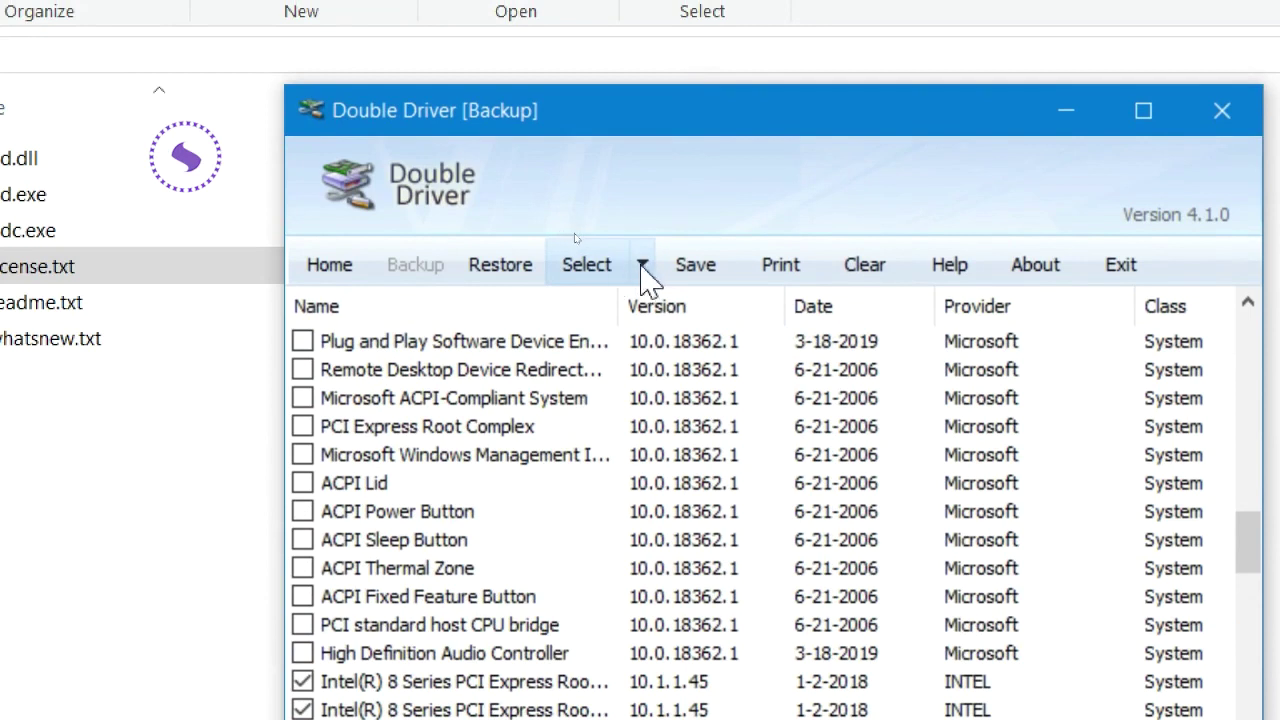
{"action": "left_click", "coordinate": [642, 264]}
{"action": "left_click", "coordinate": [660, 358]}
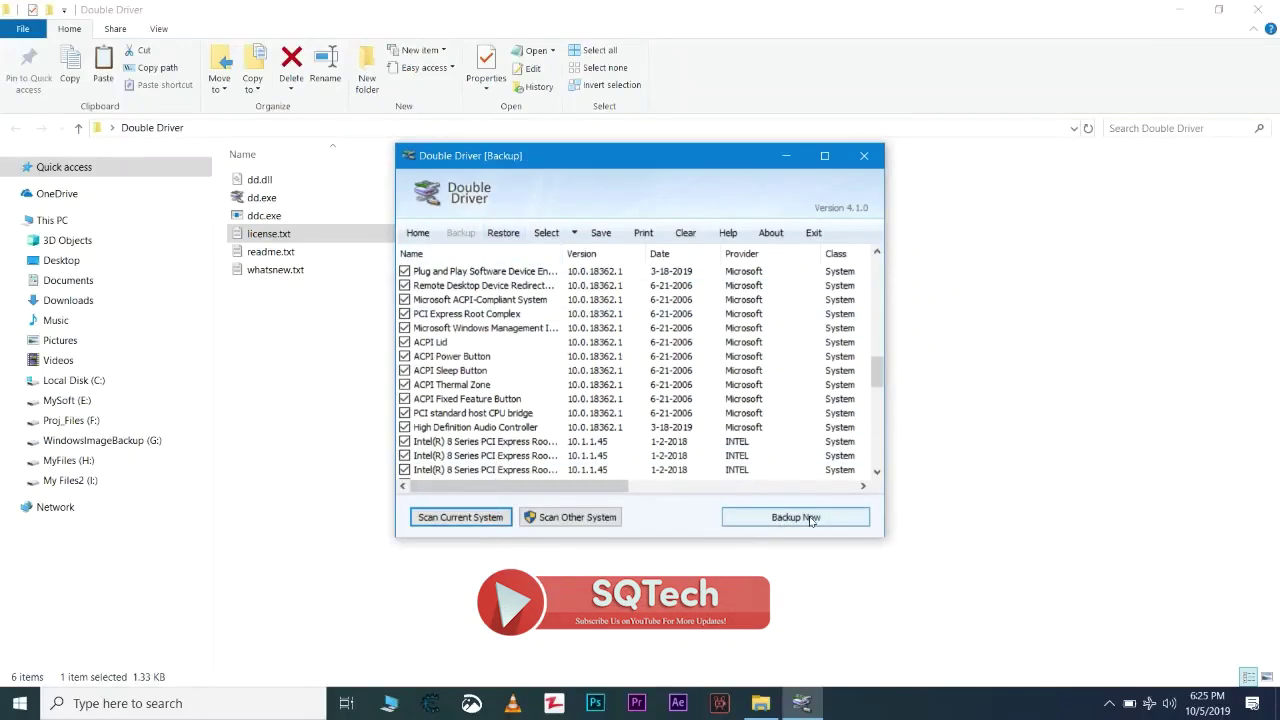
Start backing up the marked drivers as a compressed (zipped) folder with the Desktop as destination
{"action": "left_click", "coordinate": [796, 517]}
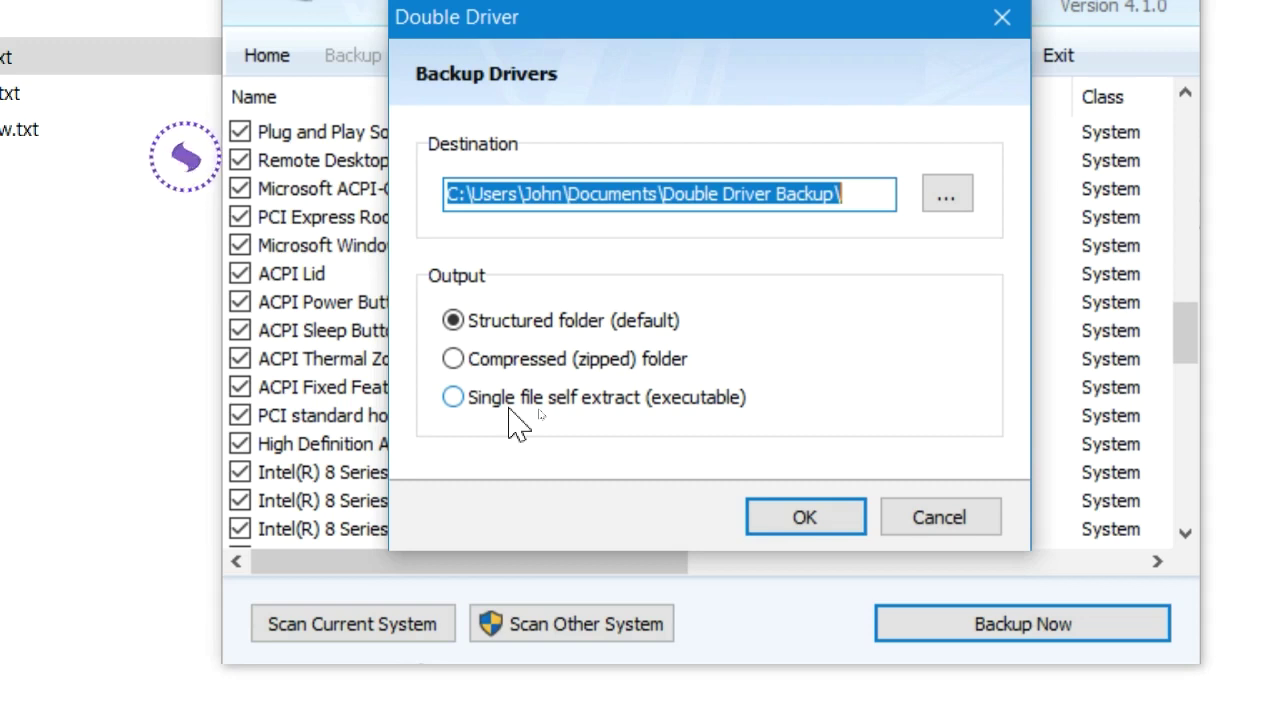
{"action": "left_click", "coordinate": [466, 366]}
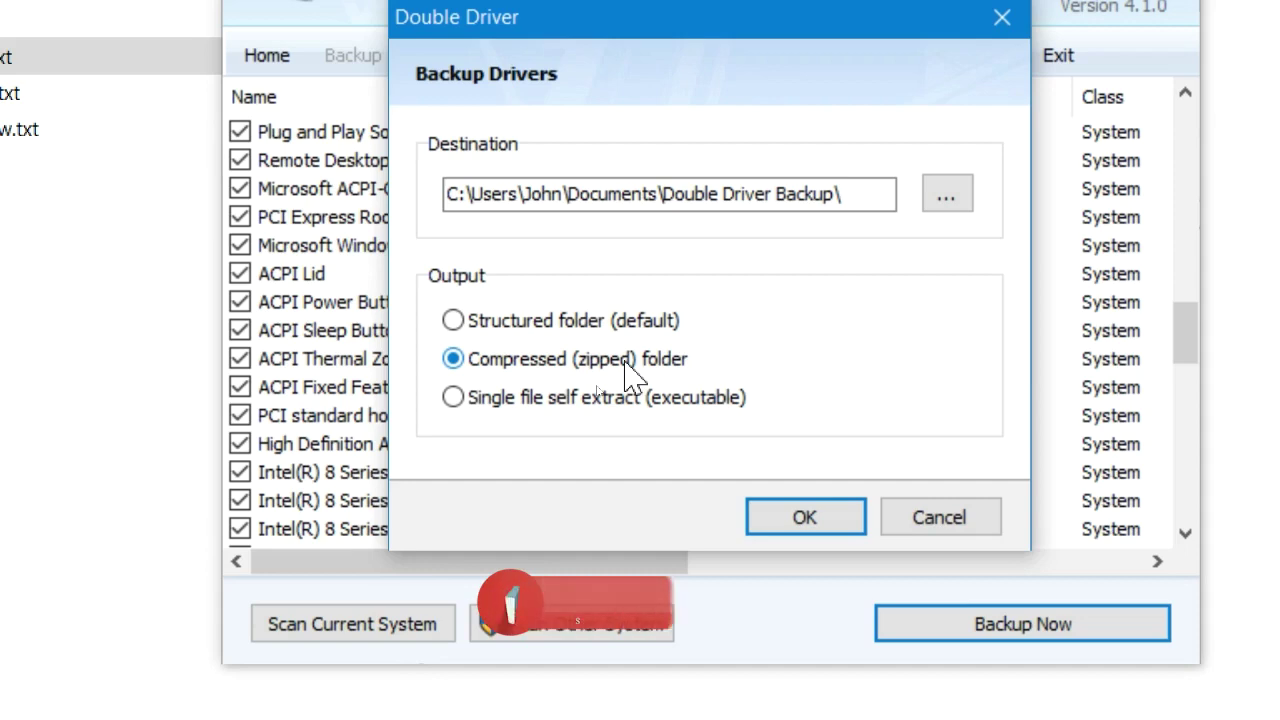
{"action": "left_click", "coordinate": [962, 194]}
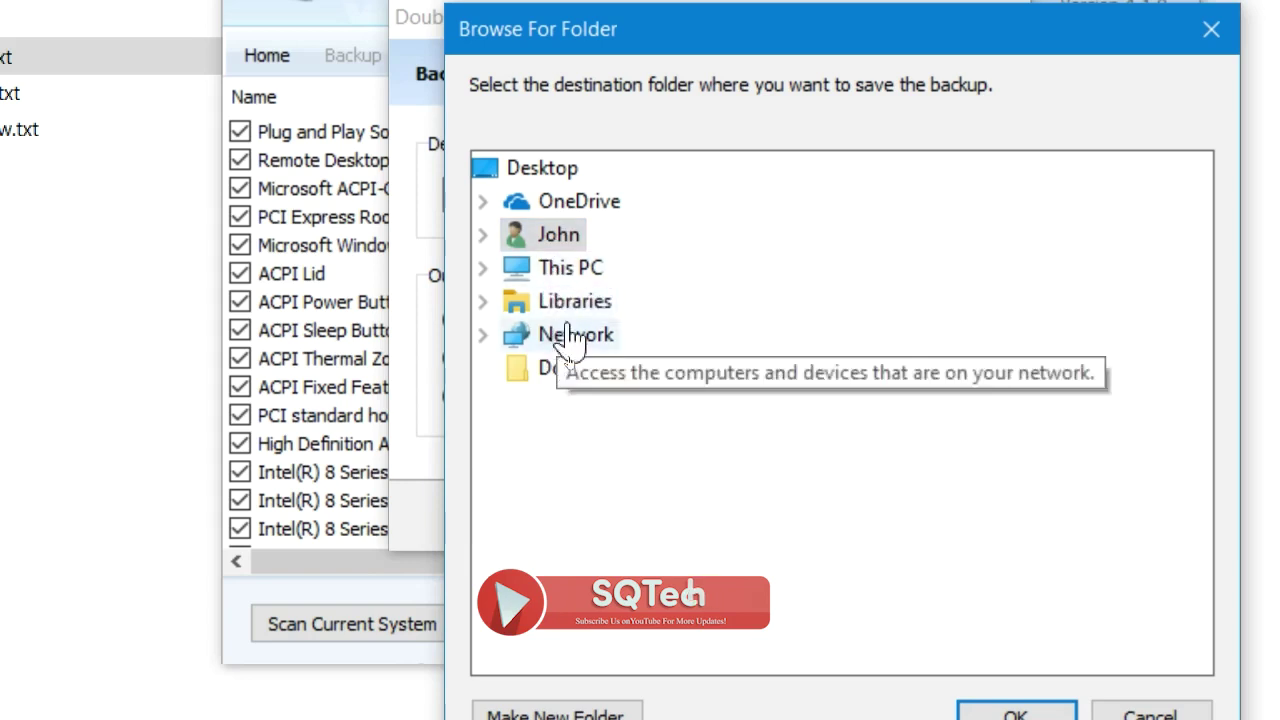
{"action": "double_click", "coordinate": [545, 274]}
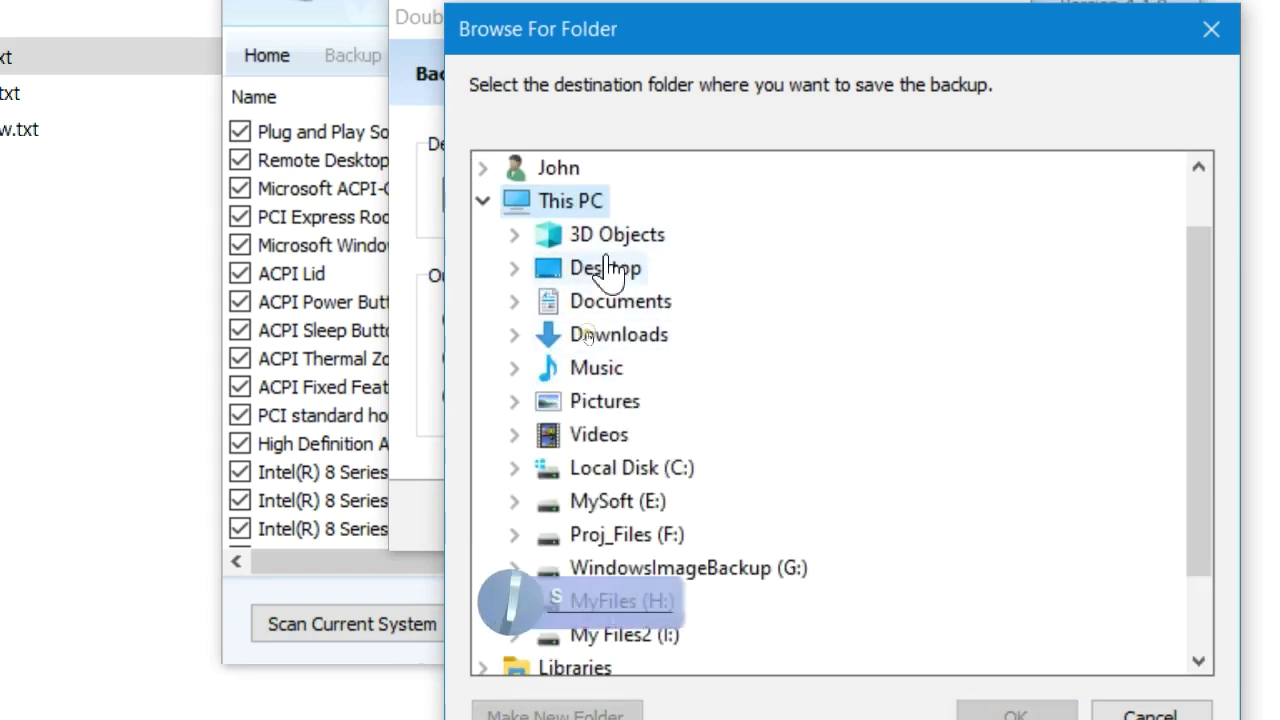
{"action": "double_click", "coordinate": [606, 262]}
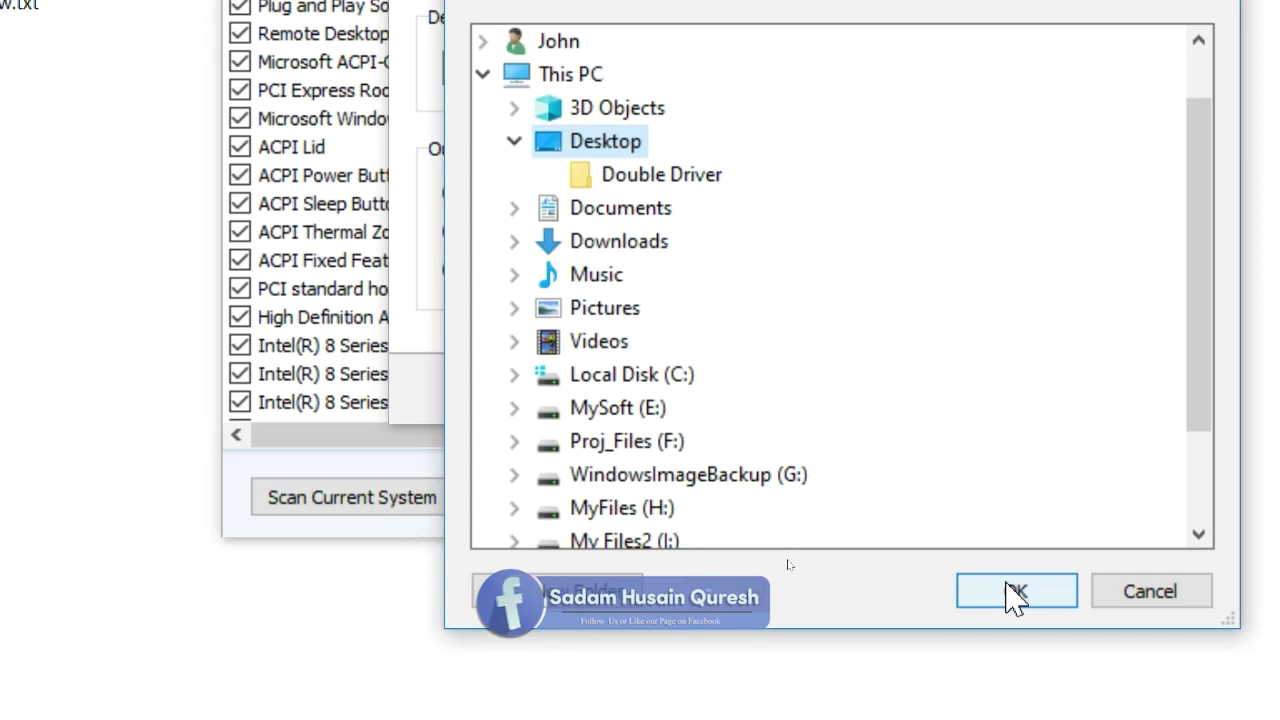
{"action": "left_click", "coordinate": [1015, 594]}
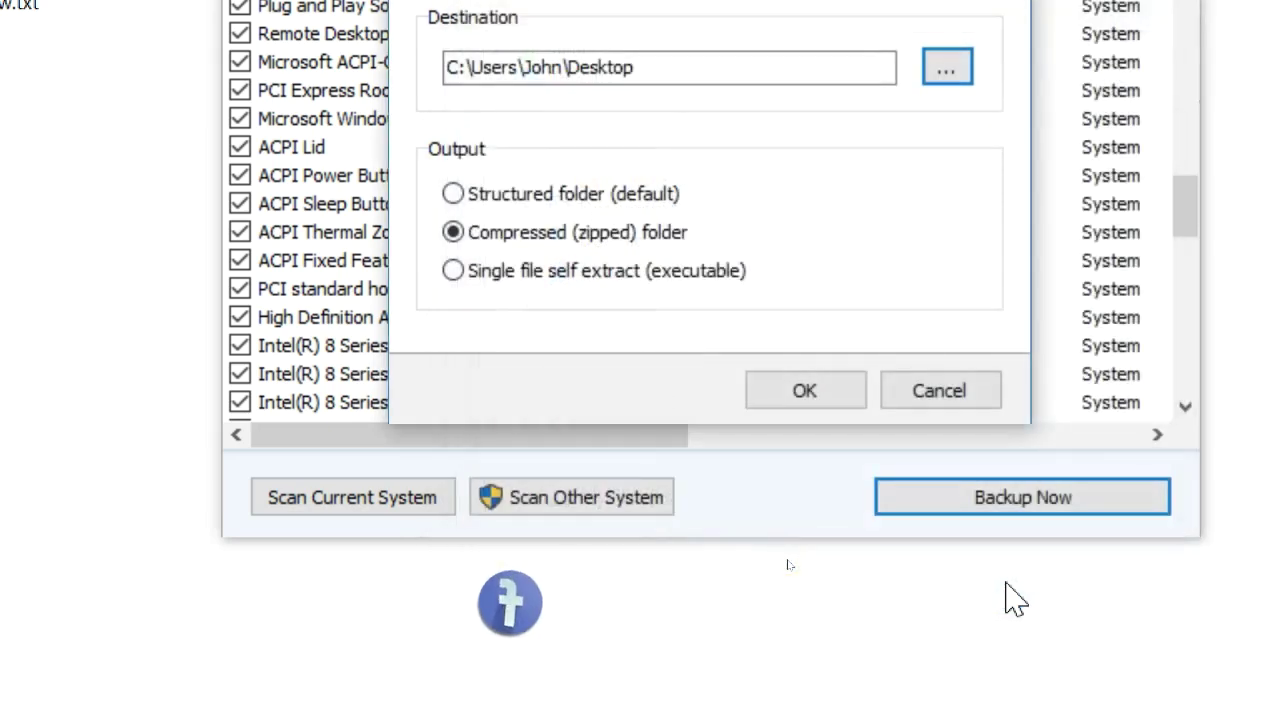
{"action": "left_click", "coordinate": [800, 392]}
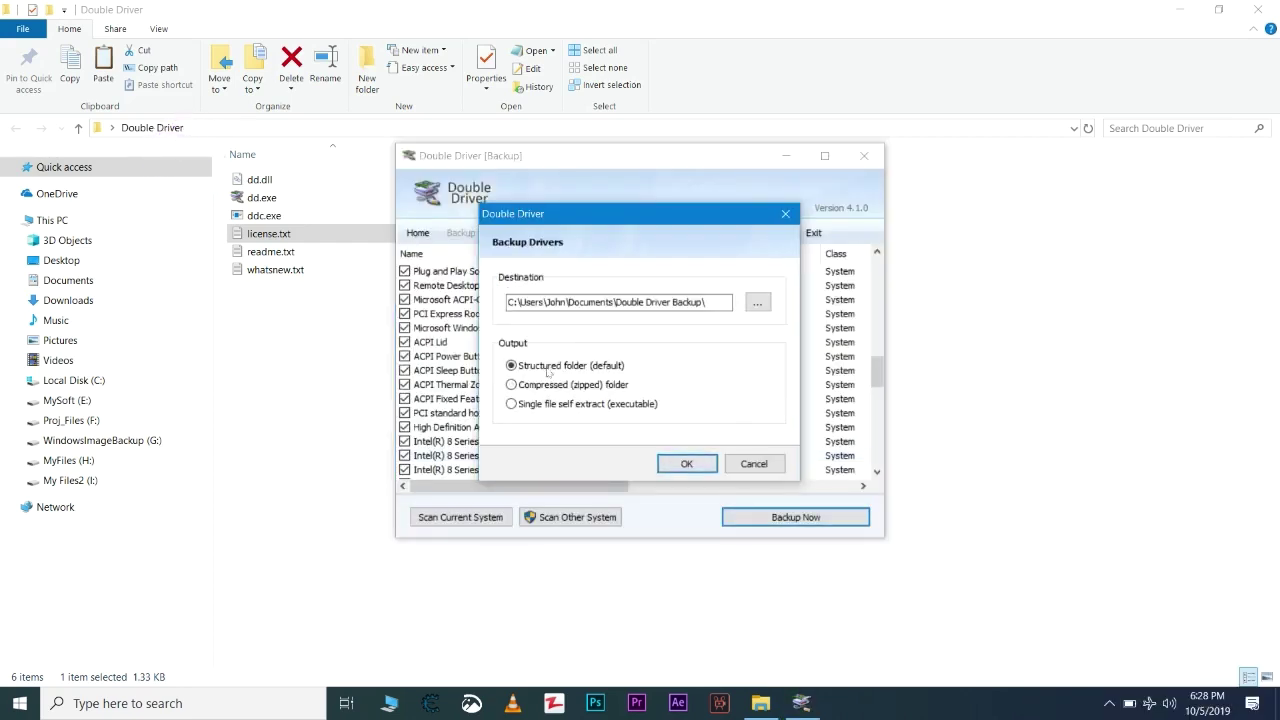
Cancel the Backup Drivers dialog, close all open windows and refresh the desktop
{"action": "left_click", "coordinate": [753, 465]}
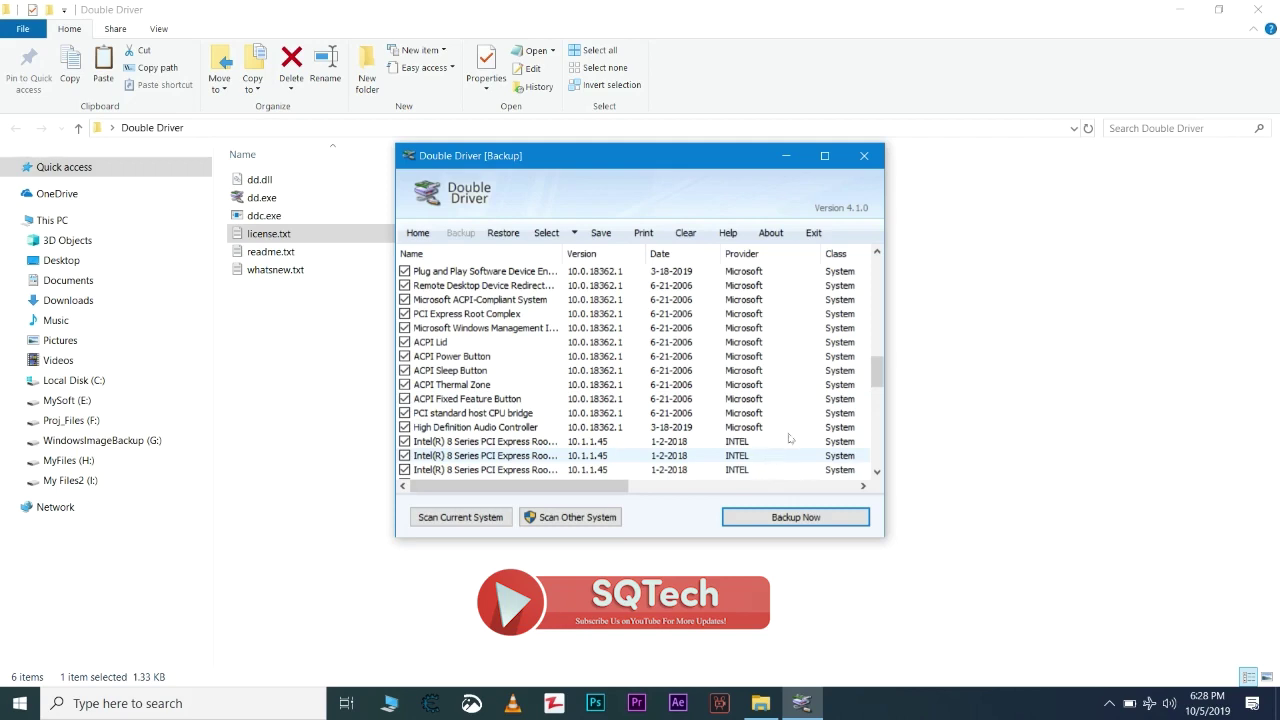
{"action": "left_click", "coordinate": [866, 157]}
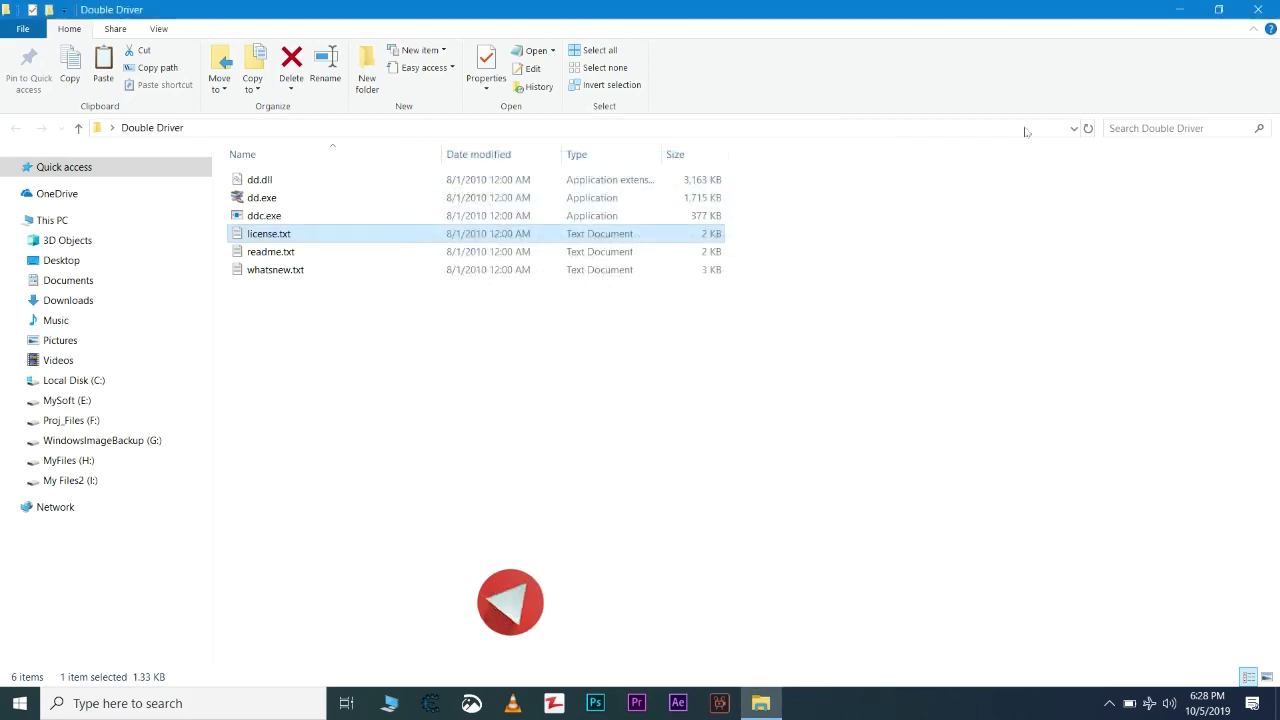
{"action": "left_click", "coordinate": [1257, 10]}
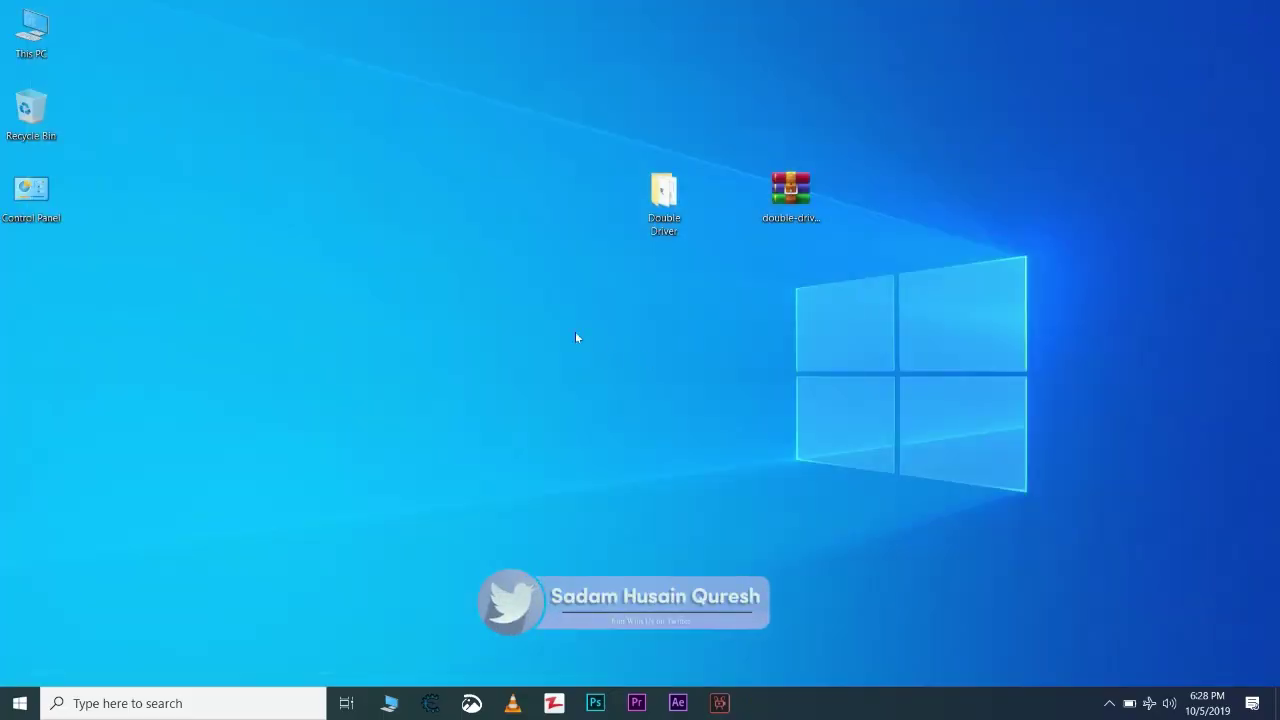
{"action": "right_click", "coordinate": [476, 127]}
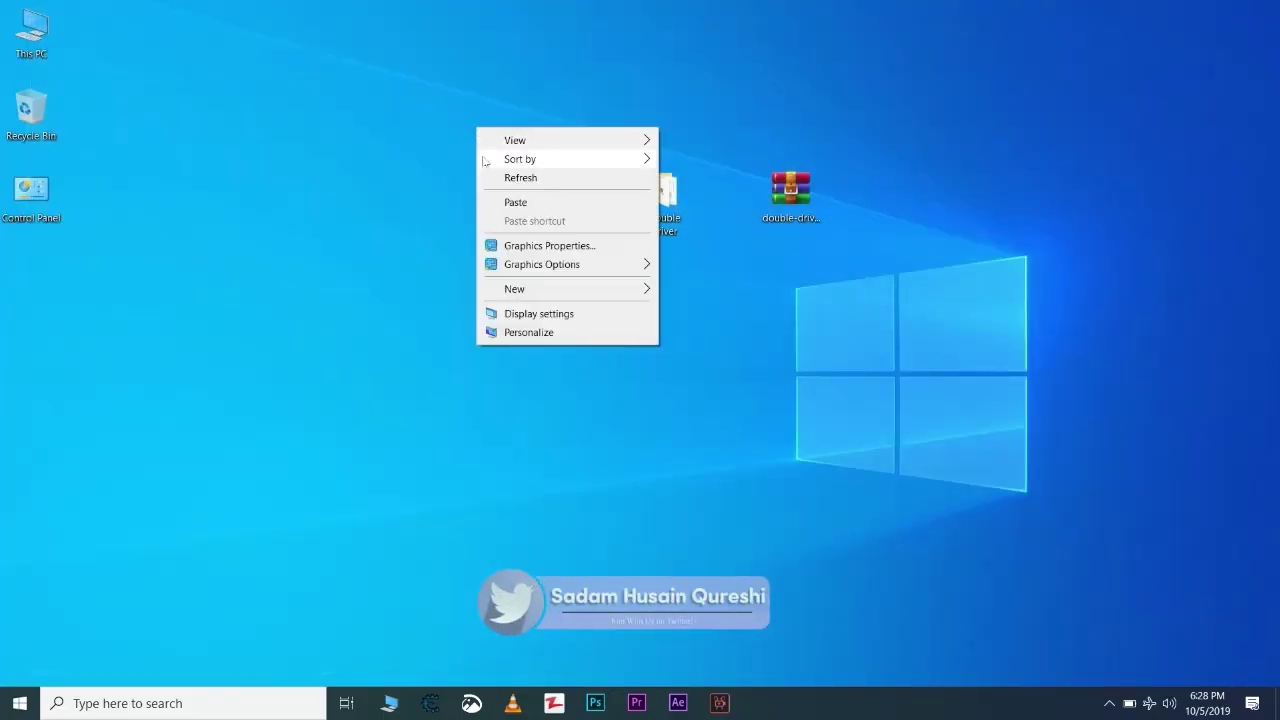
{"action": "left_click", "coordinate": [514, 179]}
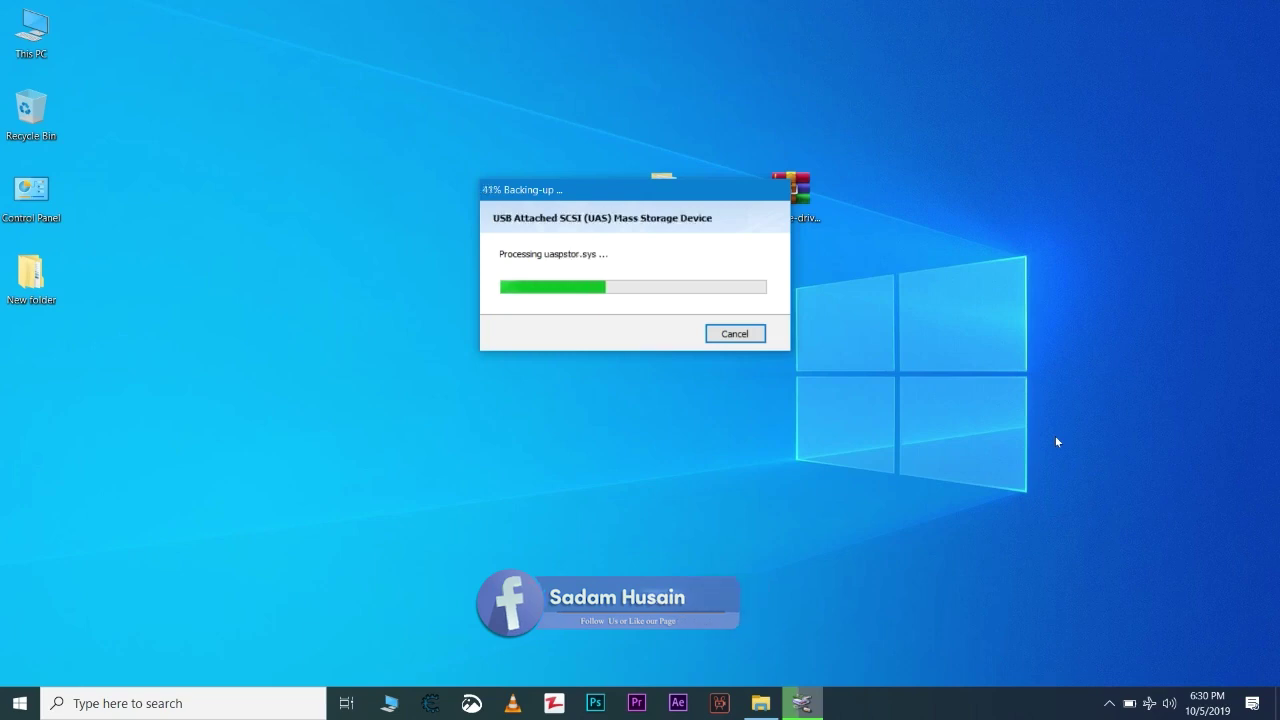
{"action": "left_click", "coordinate": [1109, 703]}
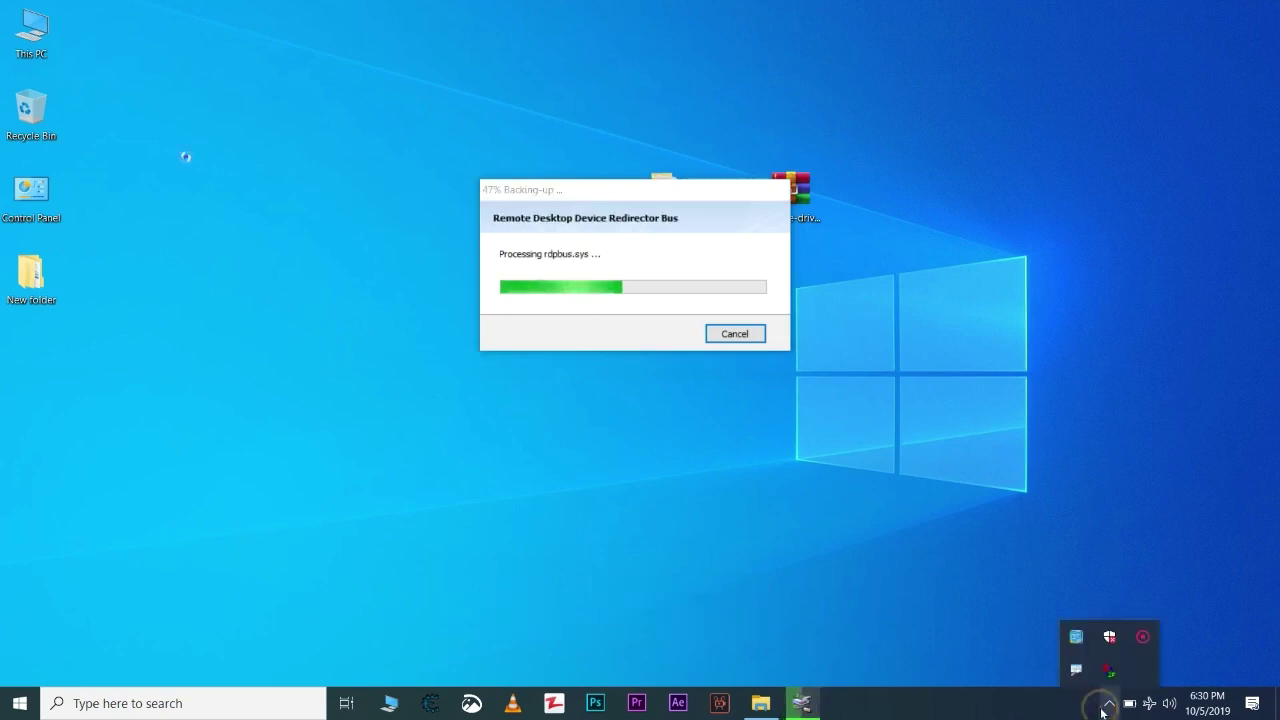
{"action": "right_click", "coordinate": [1125, 640]}
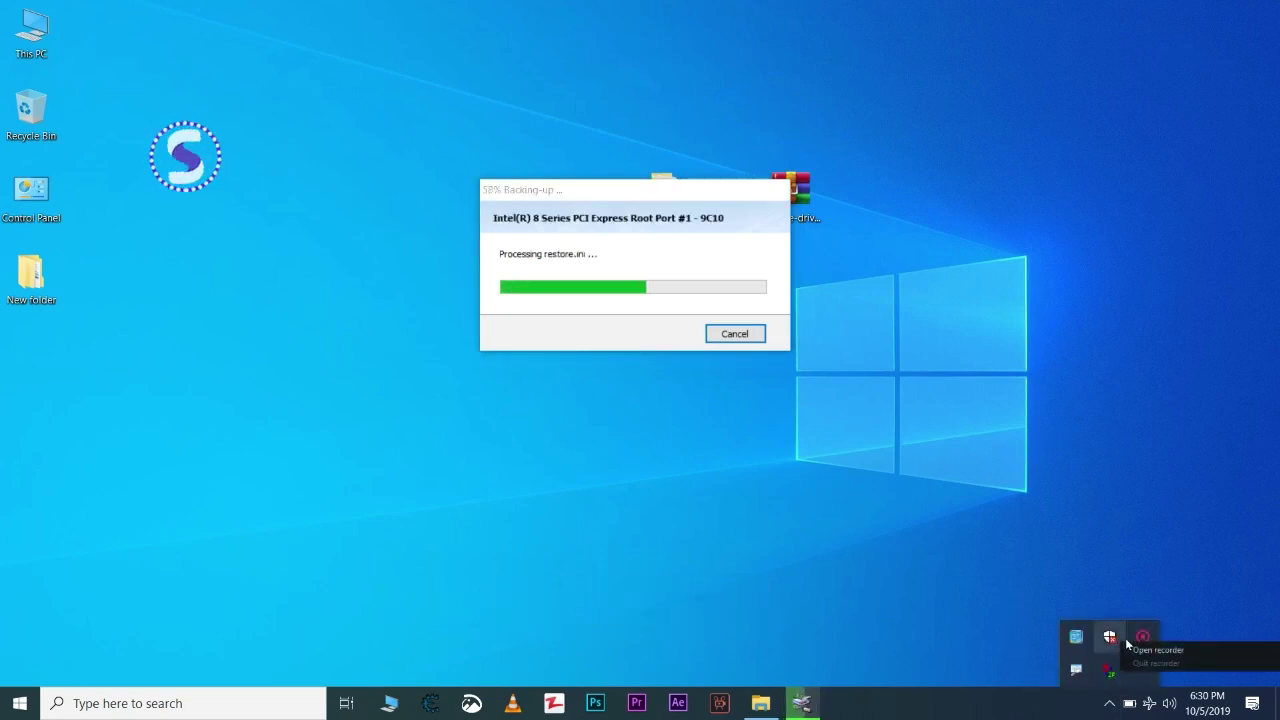
{"action": "left_click", "coordinate": [1136, 650]}
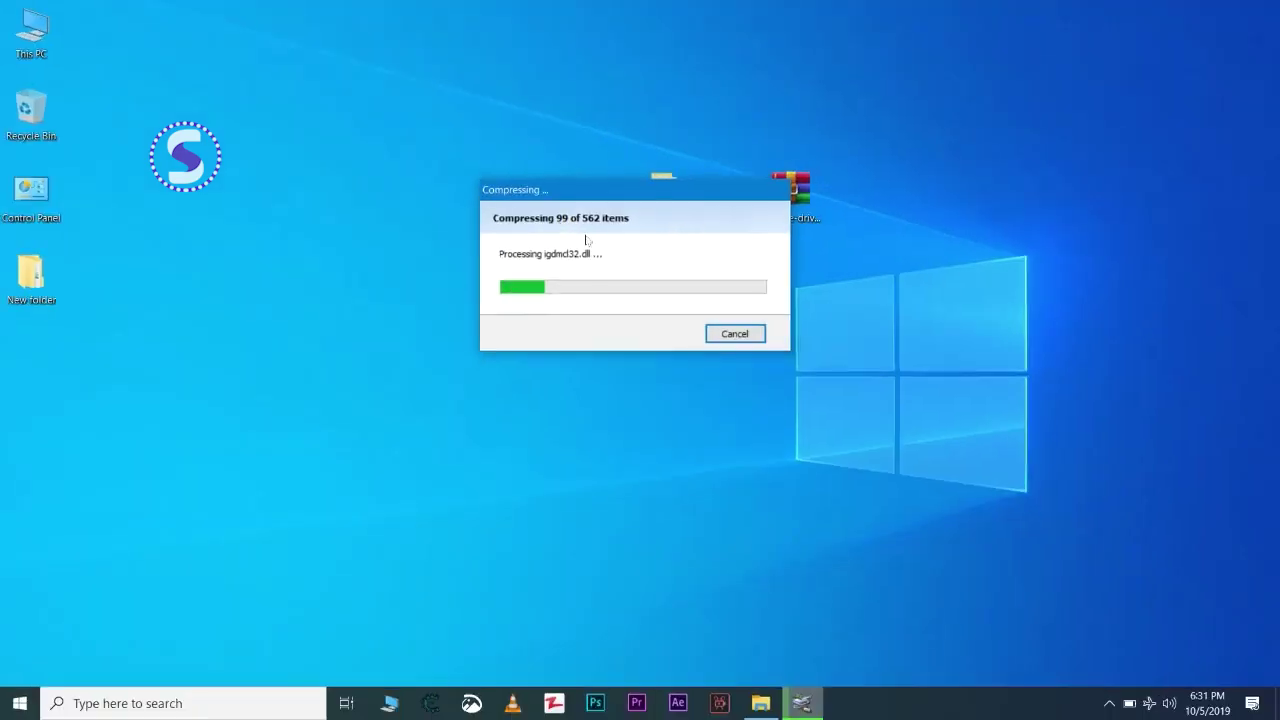
{"action": "left_click", "coordinate": [1109, 702]}
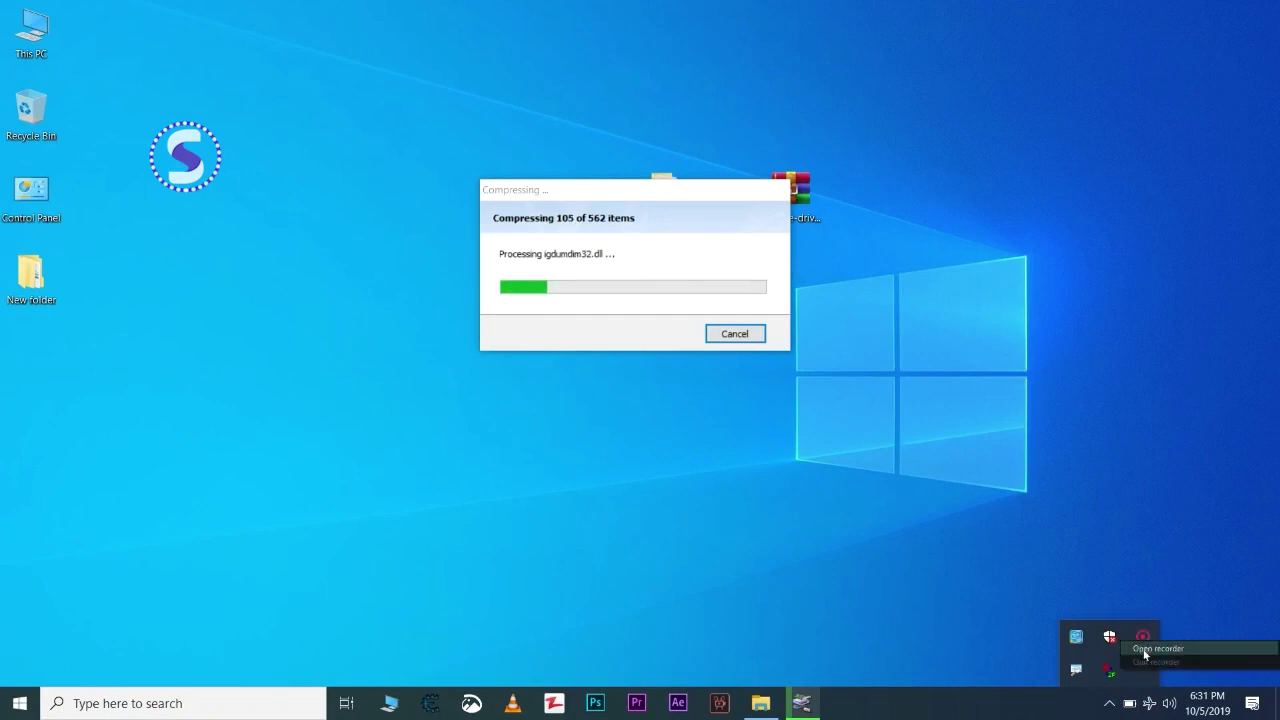
{"action": "left_click", "coordinate": [1142, 640]}
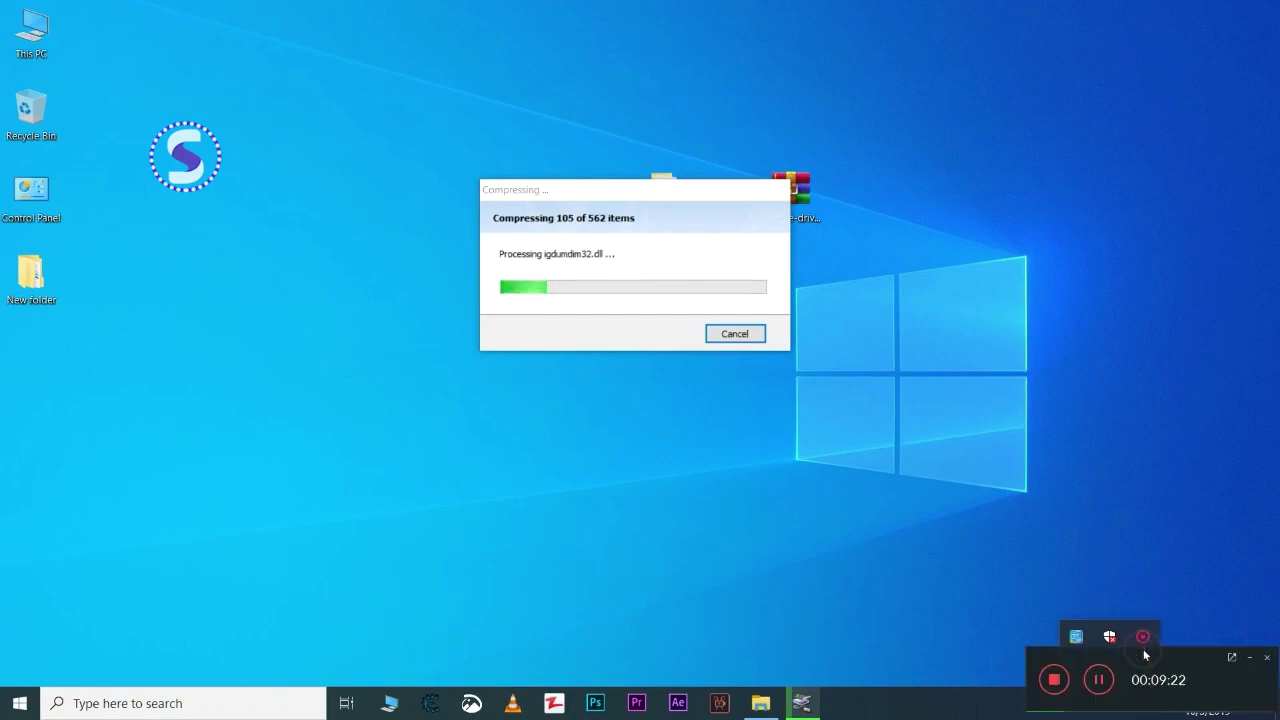
{"action": "left_click", "coordinate": [1097, 681]}
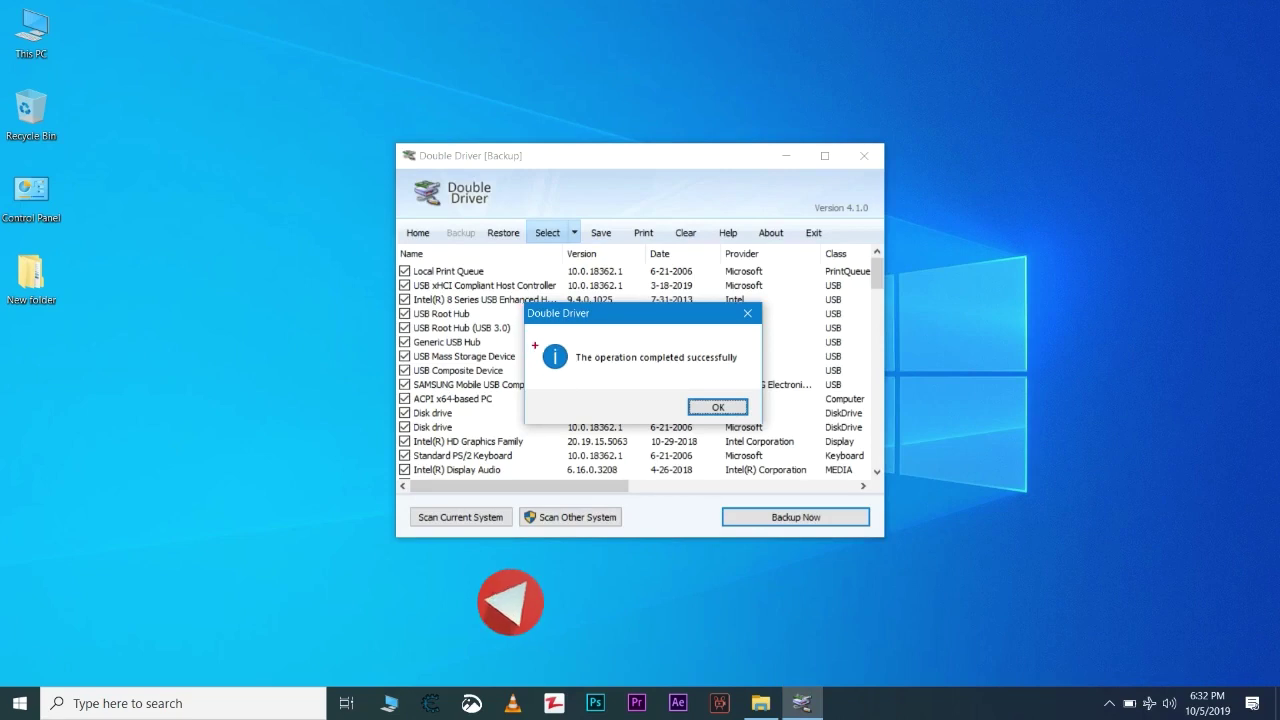
Dismiss the backup completion message and close Double Driver
{"action": "mouse_move", "coordinate": [538, 333]}
{"action": "left_mouse_down"}
{"action": "mouse_move", "coordinate": [620, 391]}
{"action": "mouse_move", "coordinate": [785, 433]}
{"action": "left_mouse_up"}
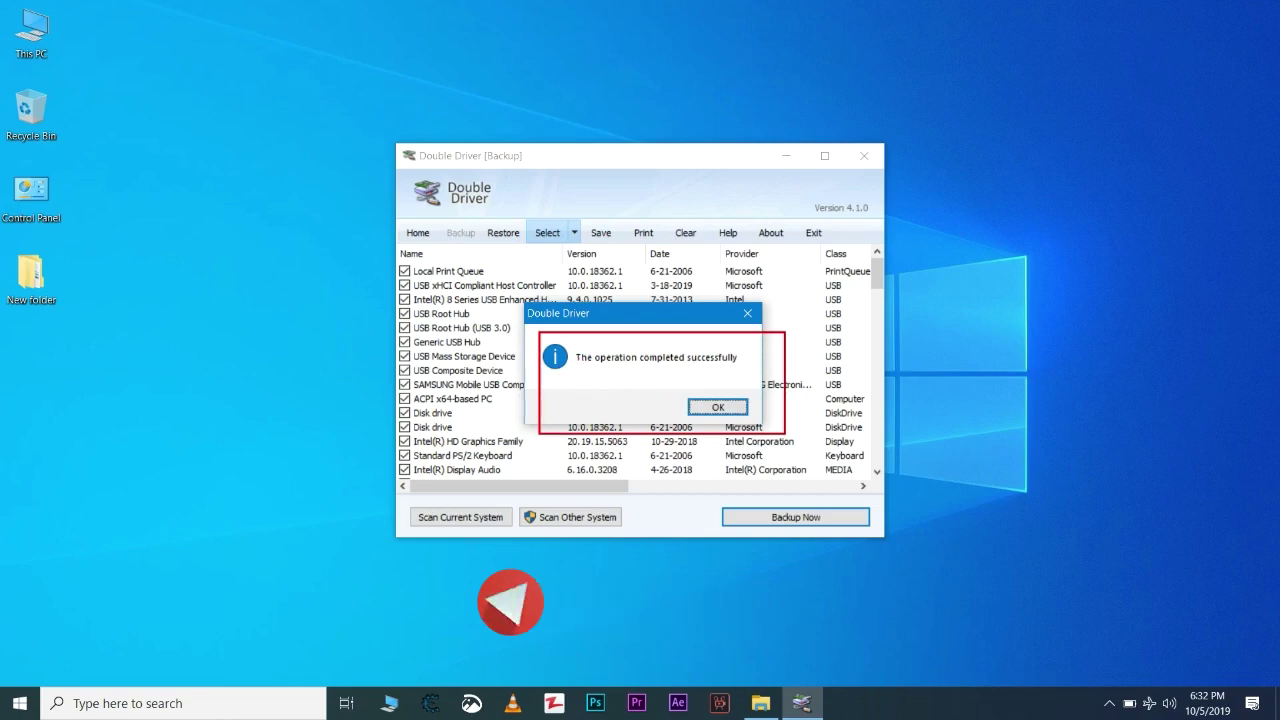
{"action": "key", "text": "Escape"}
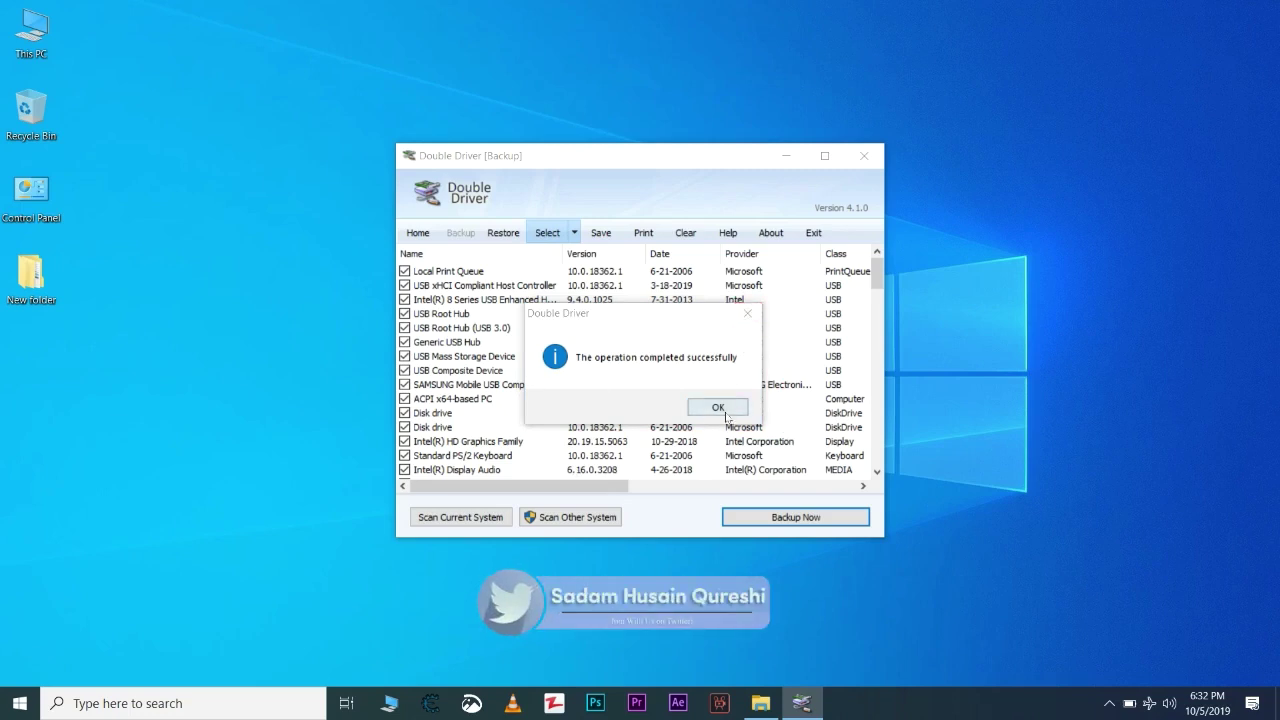
{"action": "left_click", "coordinate": [727, 415]}
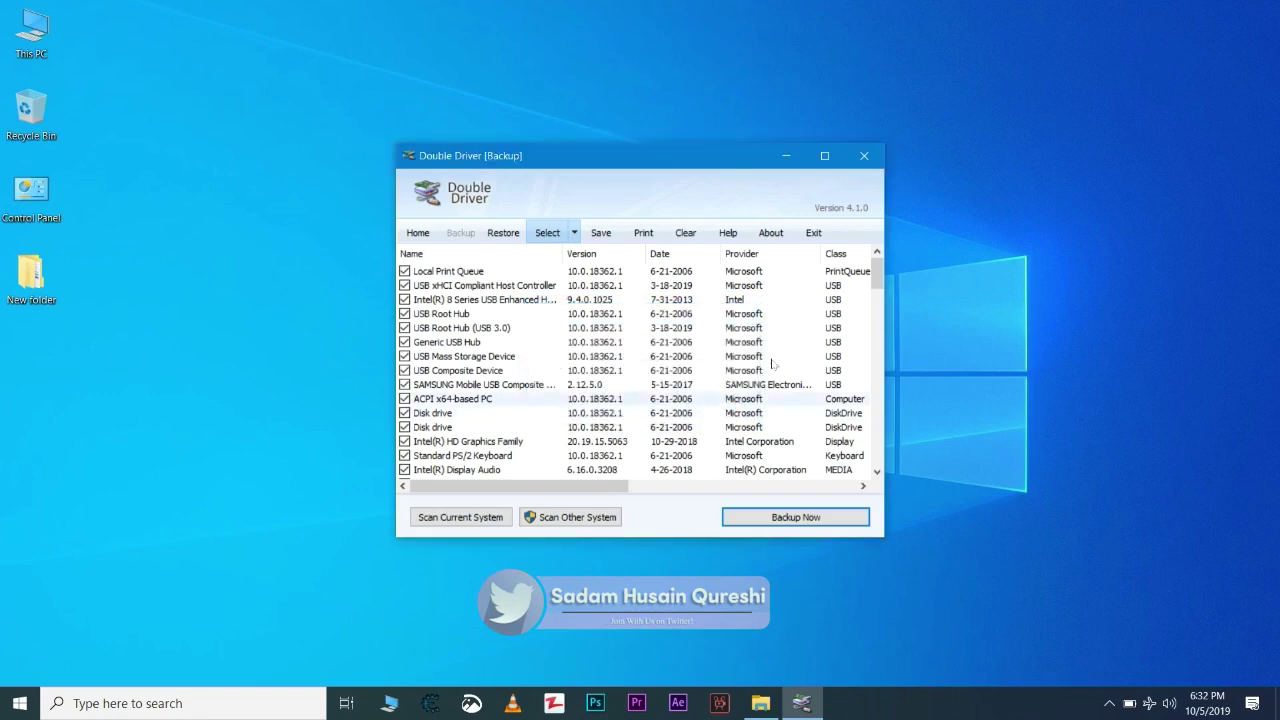
{"action": "left_click", "coordinate": [865, 156]}
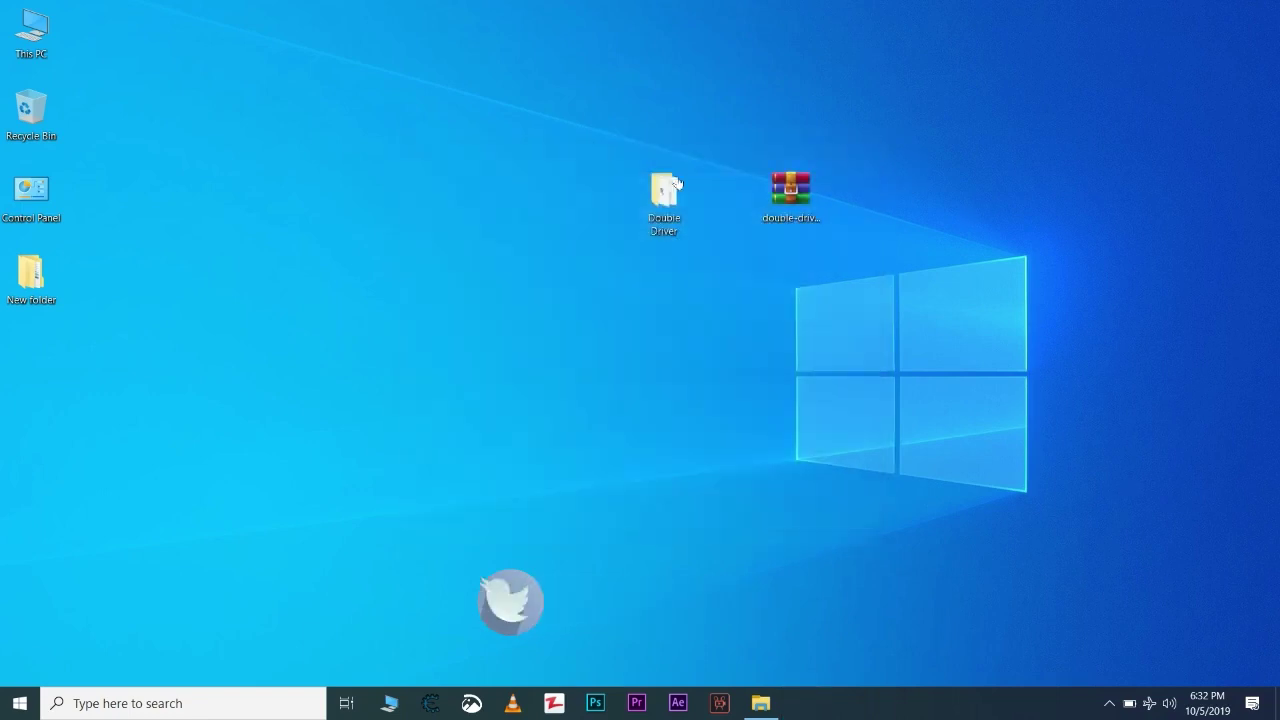
Open New folder on the desktop and examine the zipped driver backup's name, date and size
{"action": "double_click", "coordinate": [41, 285]}
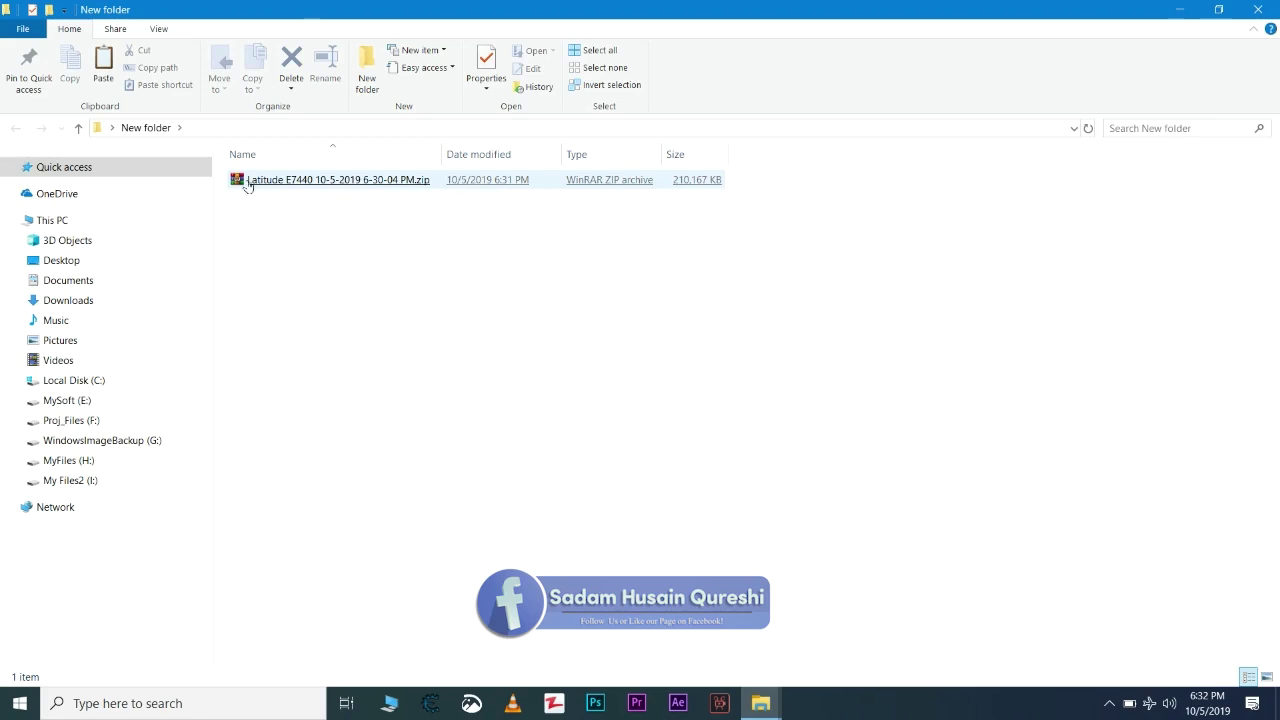
{"action": "left_click", "coordinate": [248, 184]}
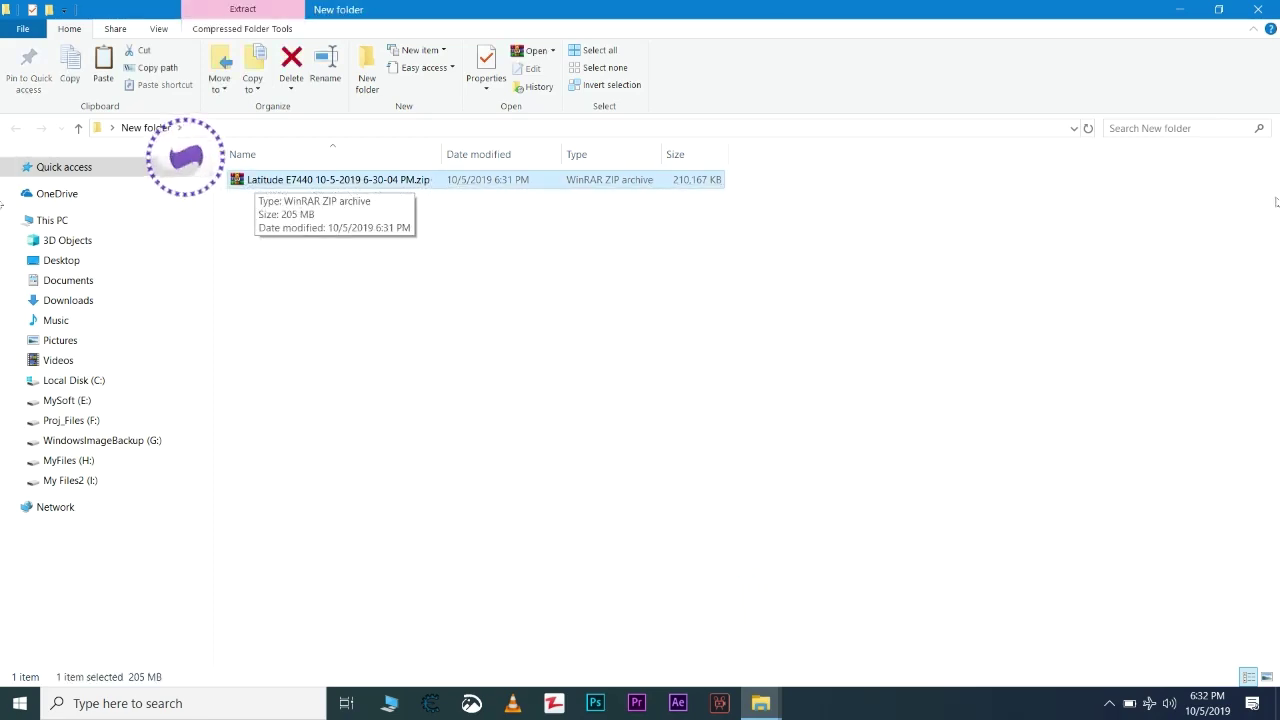
{"action": "left_click", "coordinate": [1258, 9]}
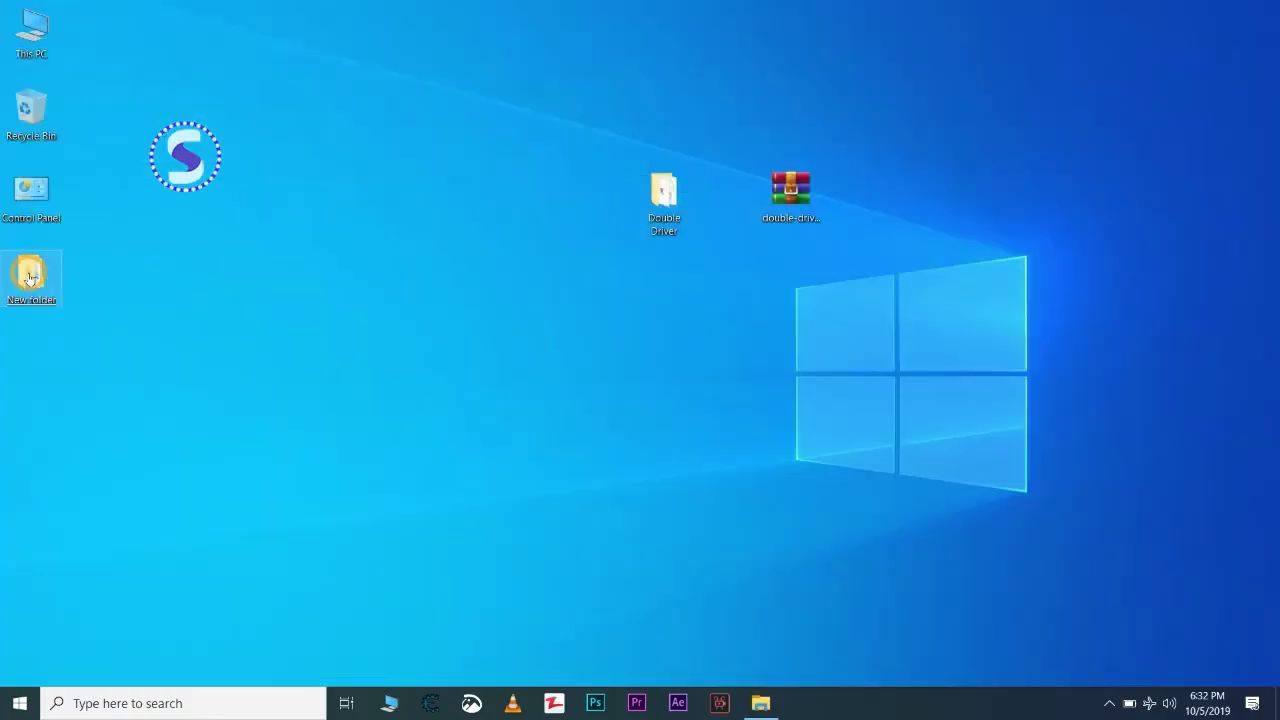
{"action": "double_click", "coordinate": [29, 279]}
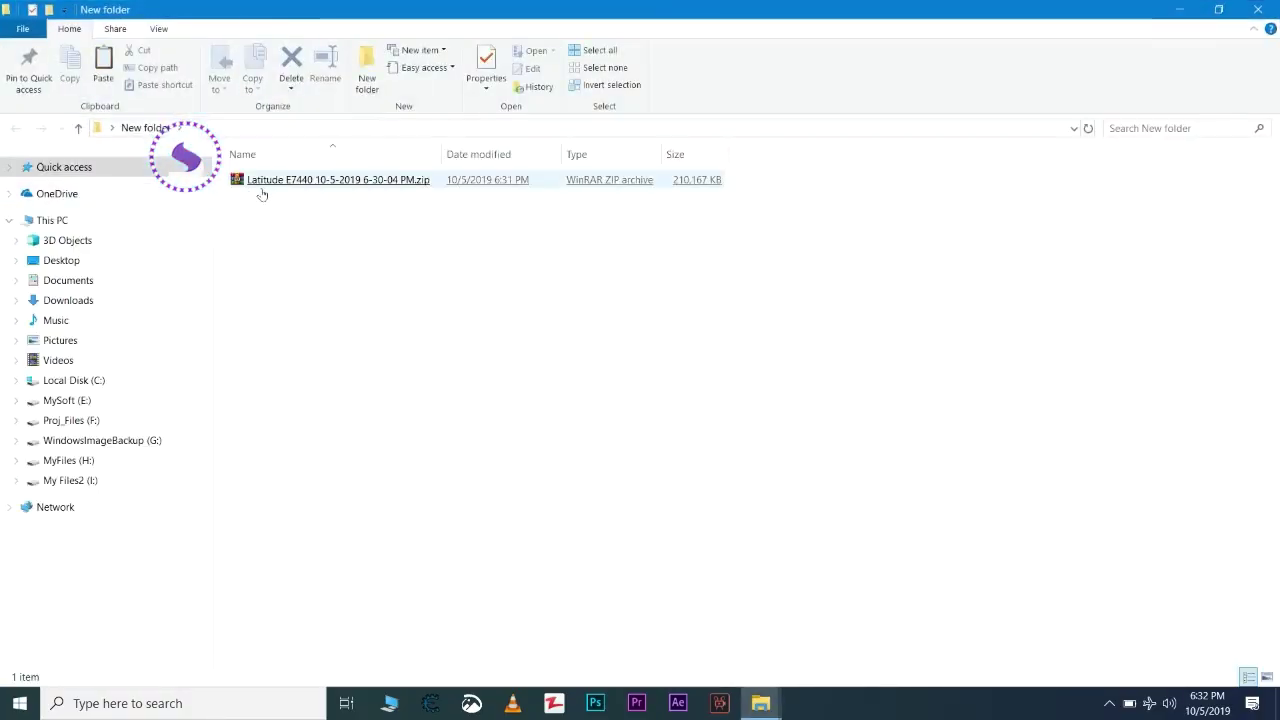
{"action": "left_click", "coordinate": [263, 193]}
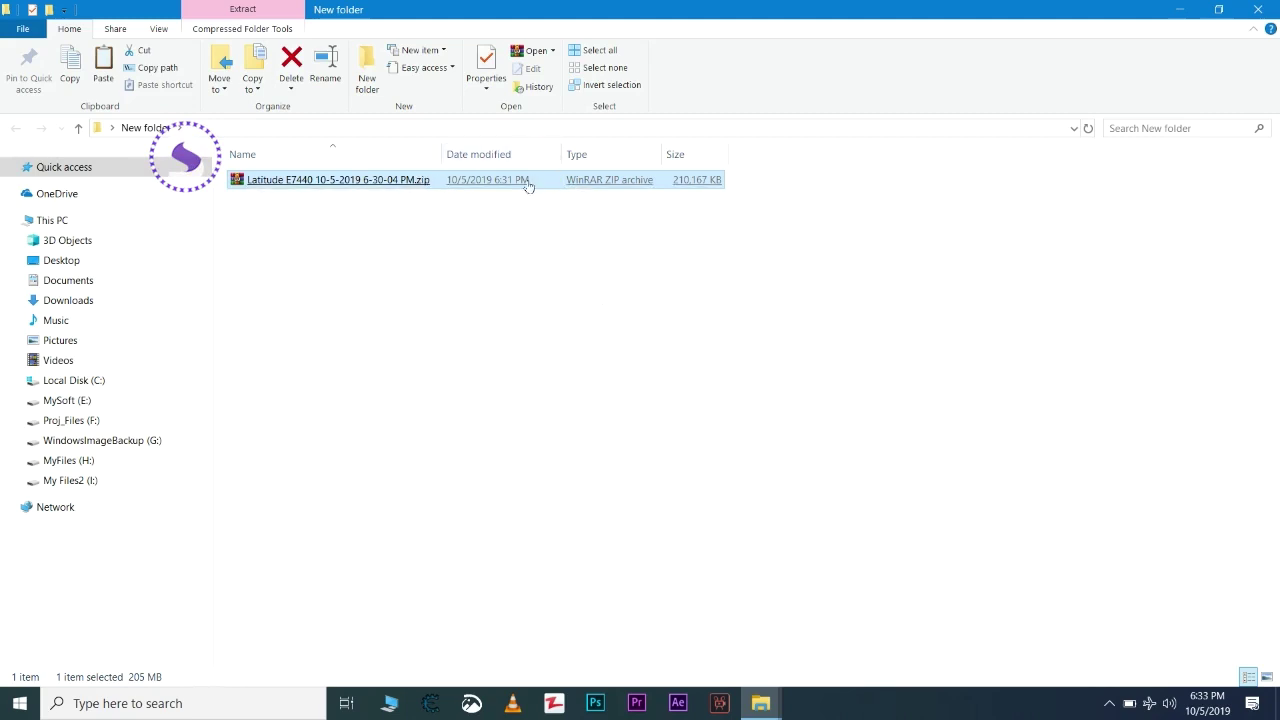
{"action": "left_click", "coordinate": [1180, 9]}
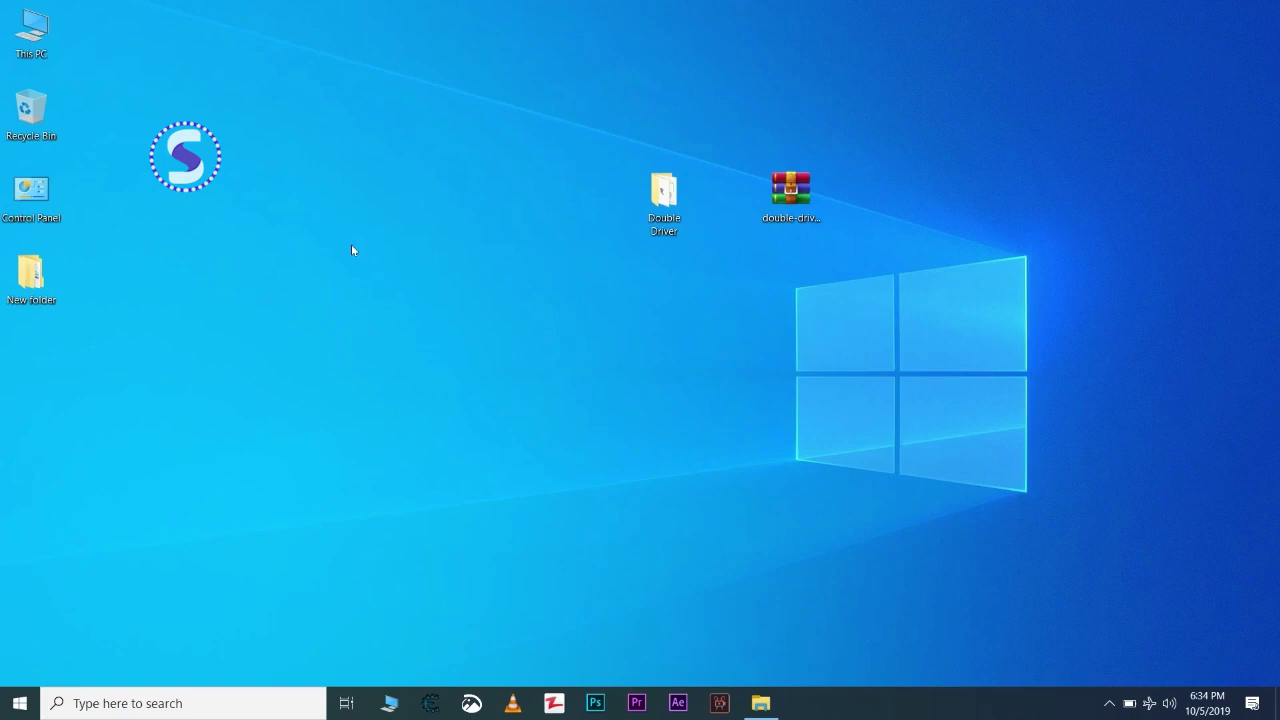
{"action": "double_click", "coordinate": [32, 288]}
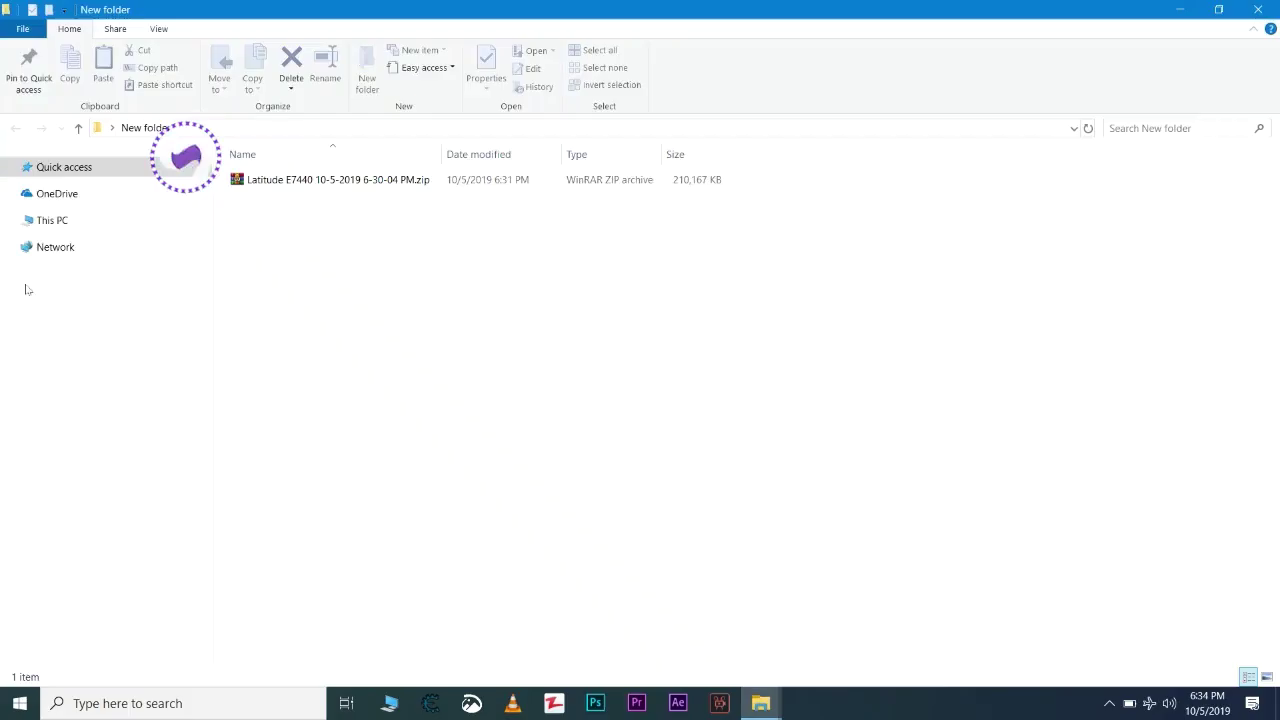
{"action": "left_click", "coordinate": [237, 180]}
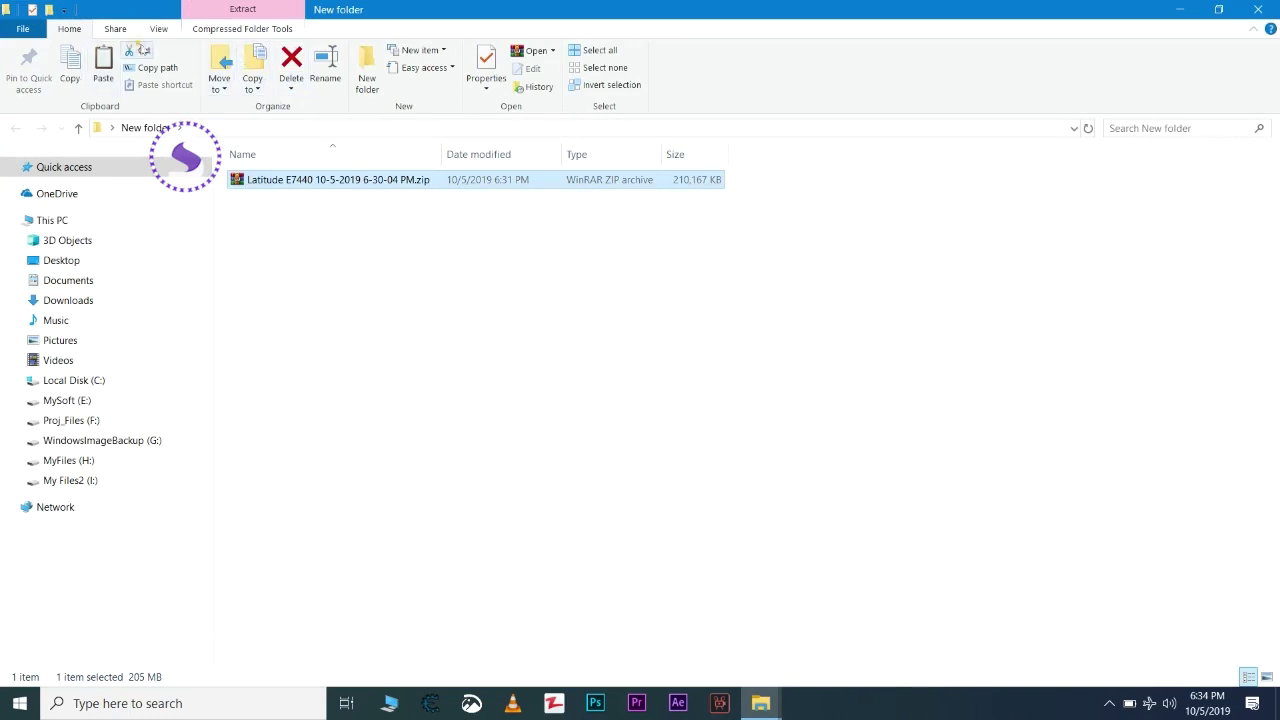
{"action": "left_click", "coordinate": [1256, 11]}
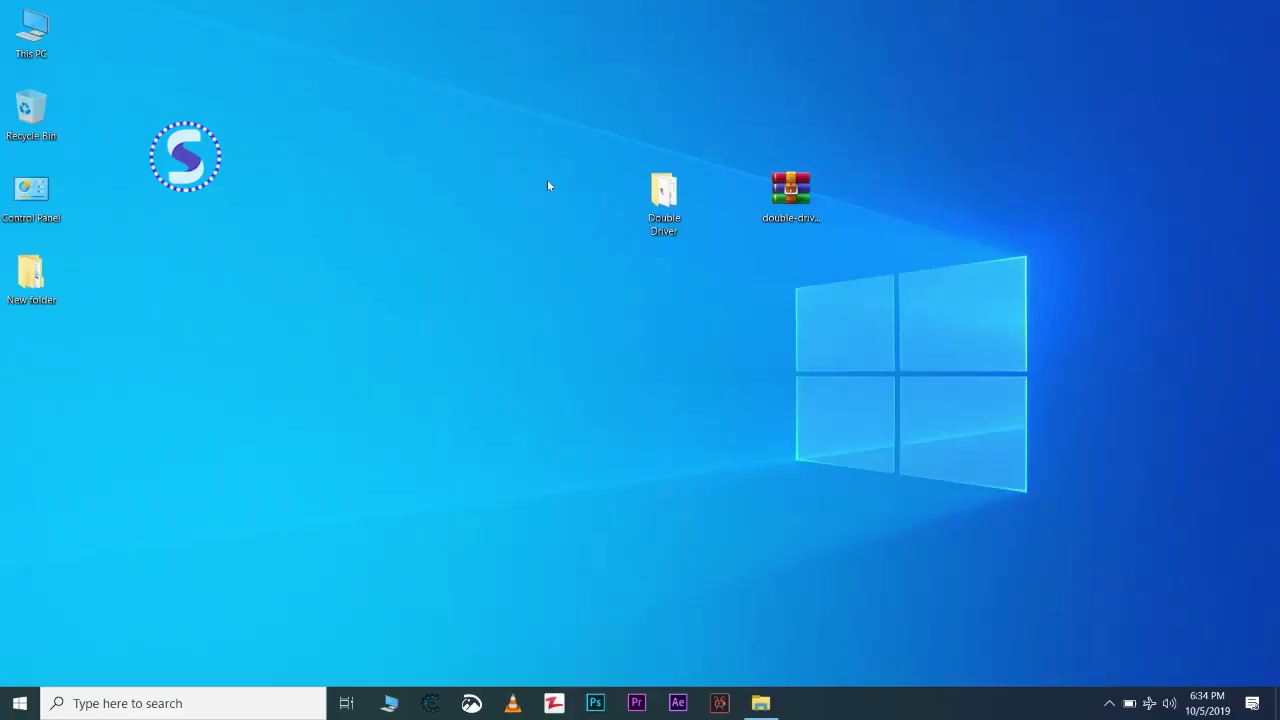
{"action": "right_click", "coordinate": [547, 179]}
{"action": "left_click", "coordinate": [586, 257]}
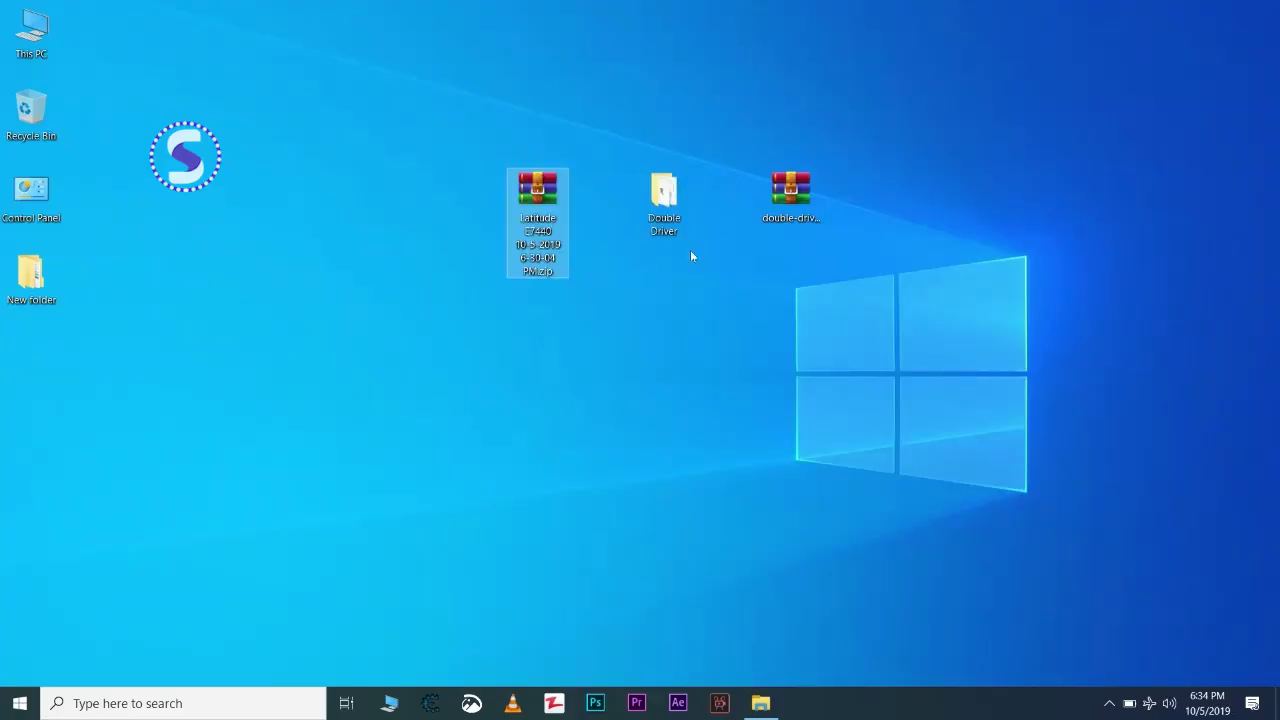
Delete the double-driver-4.1.0 archive from the desktop and refresh the desktop
{"action": "right_click", "coordinate": [787, 177]}
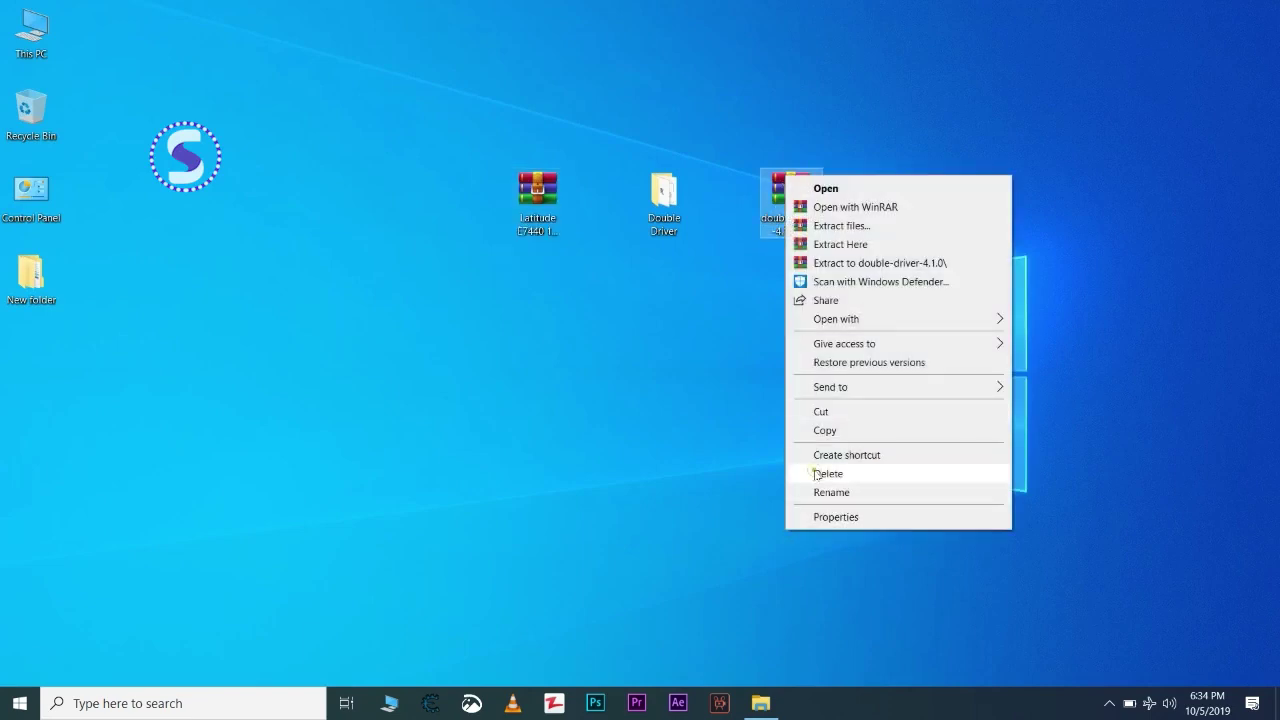
{"action": "left_click", "coordinate": [828, 473]}
{"action": "right_click", "coordinate": [830, 197]}
{"action": "left_click", "coordinate": [870, 231]}
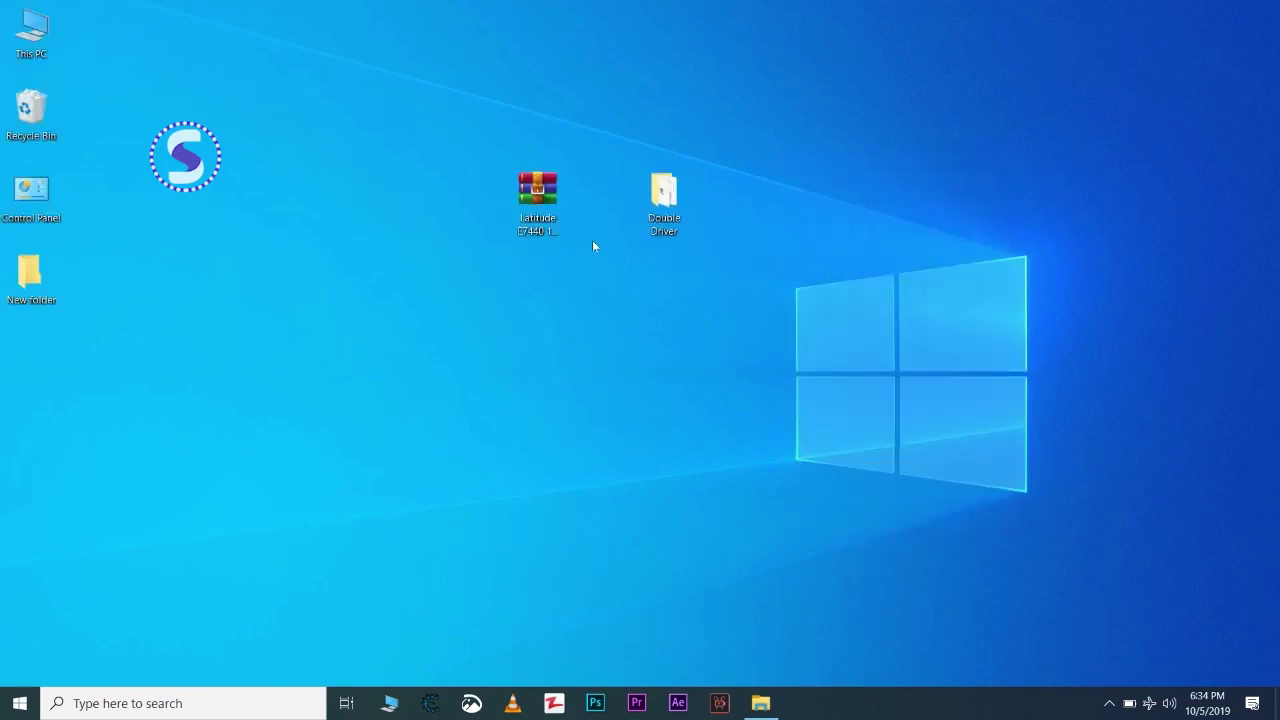
Place the Latitude E7440 backup zip right beside the Double Driver folder and refresh the desktop
{"action": "left_click_drag", "start_coordinate": [527, 205], "coordinate": [594, 206]}
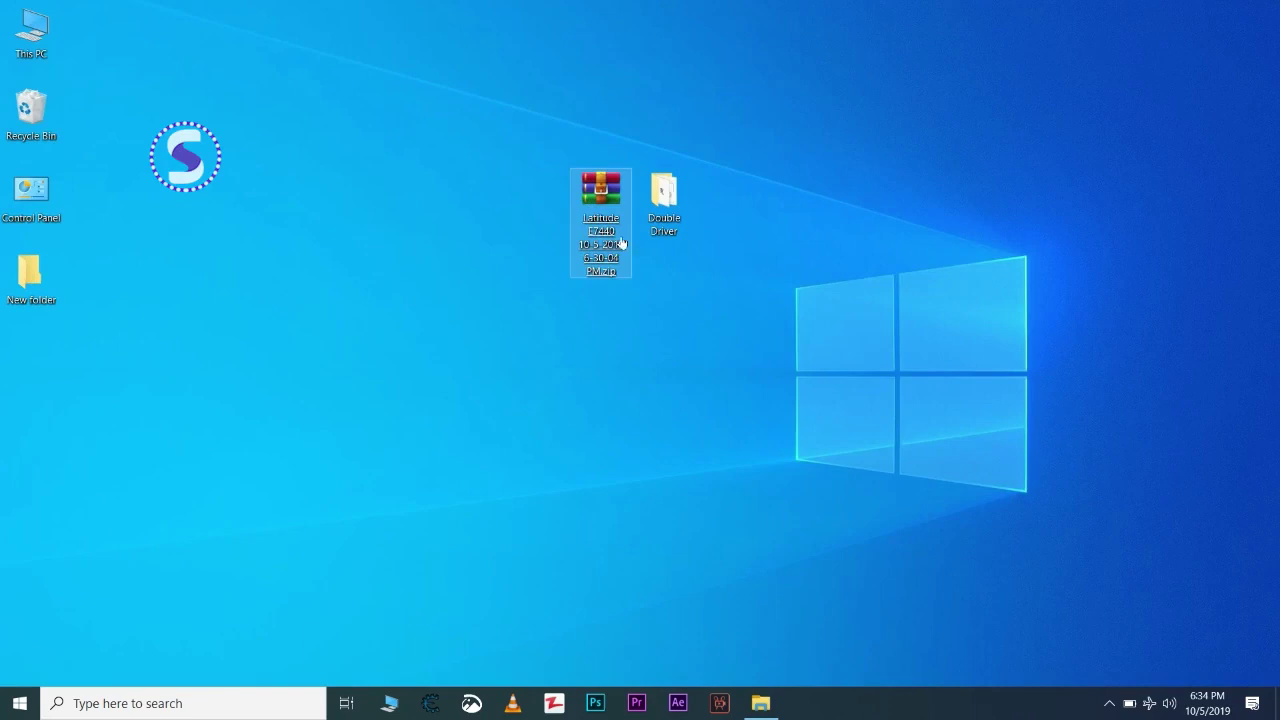
{"action": "right_click", "coordinate": [857, 128]}
{"action": "left_click", "coordinate": [884, 189]}
{"action": "right_click", "coordinate": [833, 172]}
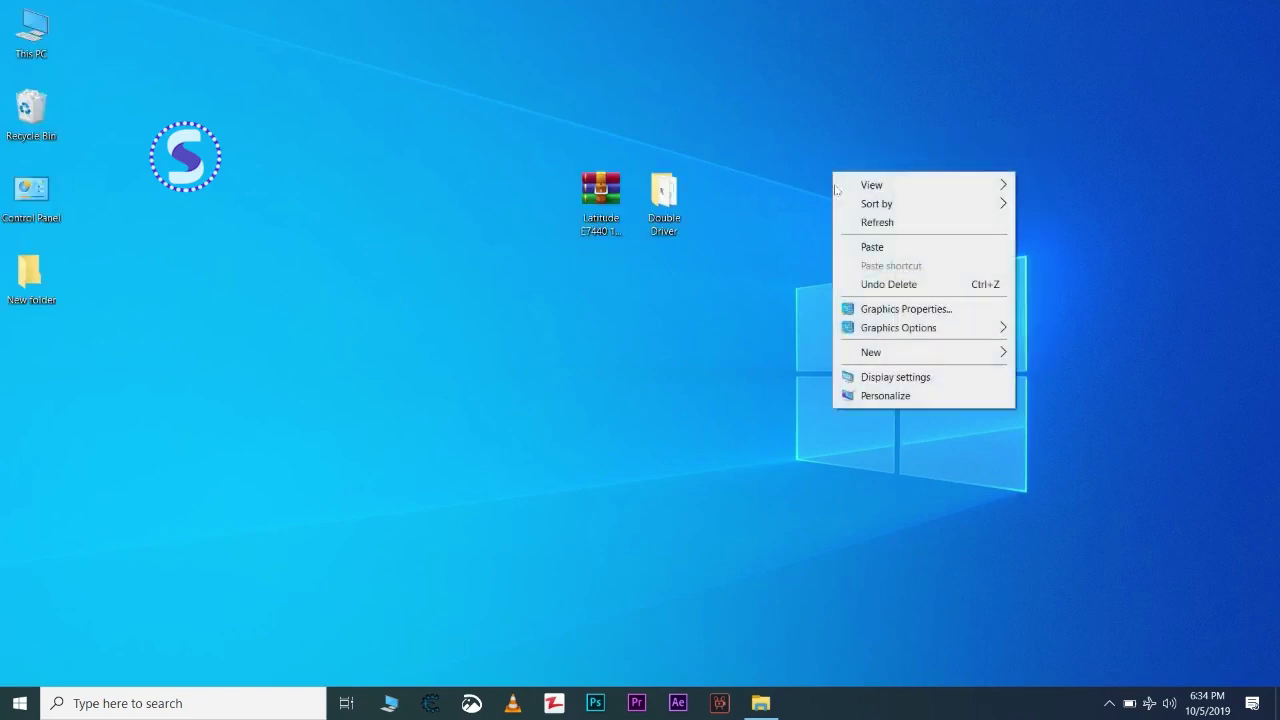
{"action": "left_click", "coordinate": [858, 221]}
{"action": "left_click_drag", "start_coordinate": [525, 117], "coordinate": [728, 311]}
{"action": "left_click", "coordinate": [688, 417]}
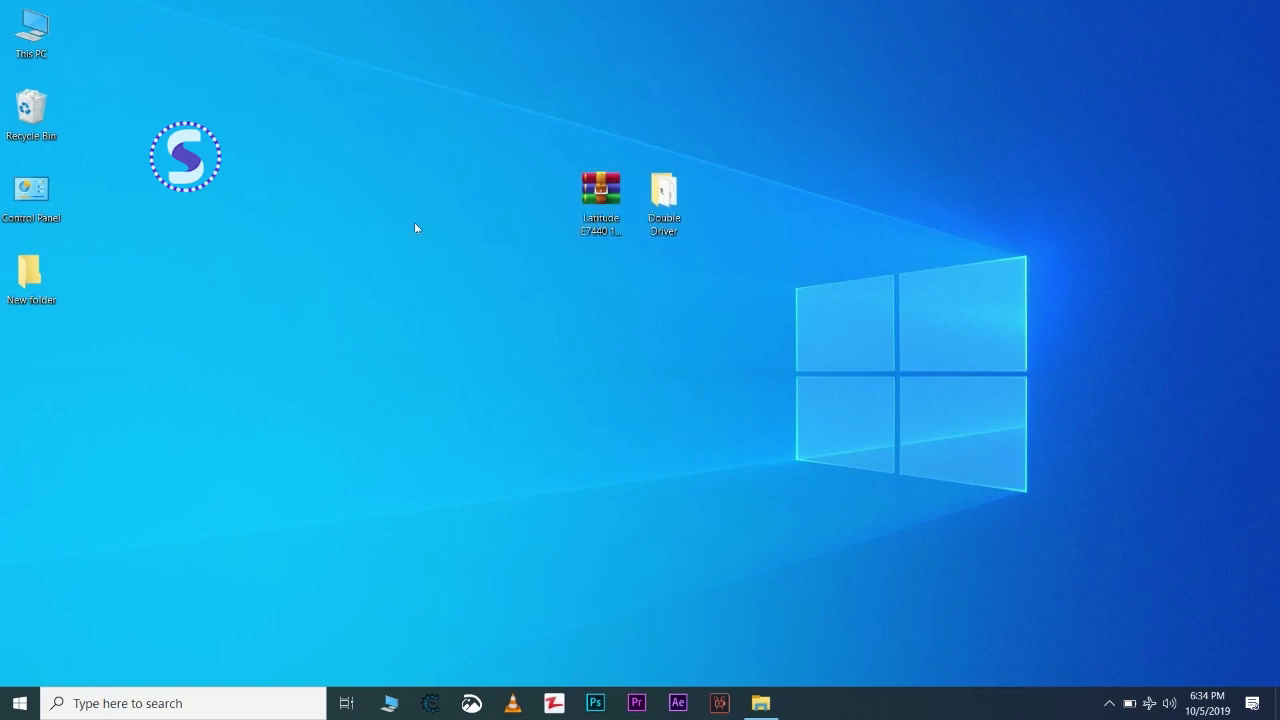
Run dd.exe from the Double Driver folder as administrator and close the folder window
{"action": "double_click", "coordinate": [662, 208]}
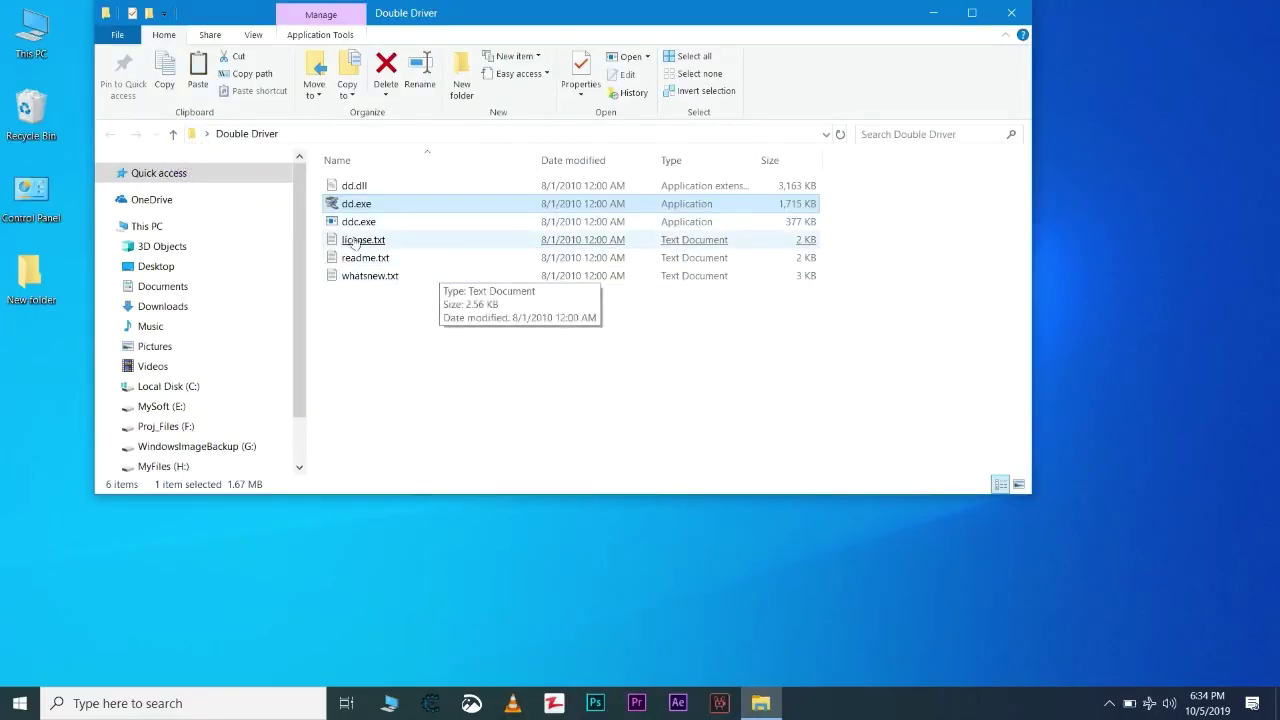
{"action": "left_click", "coordinate": [362, 205]}
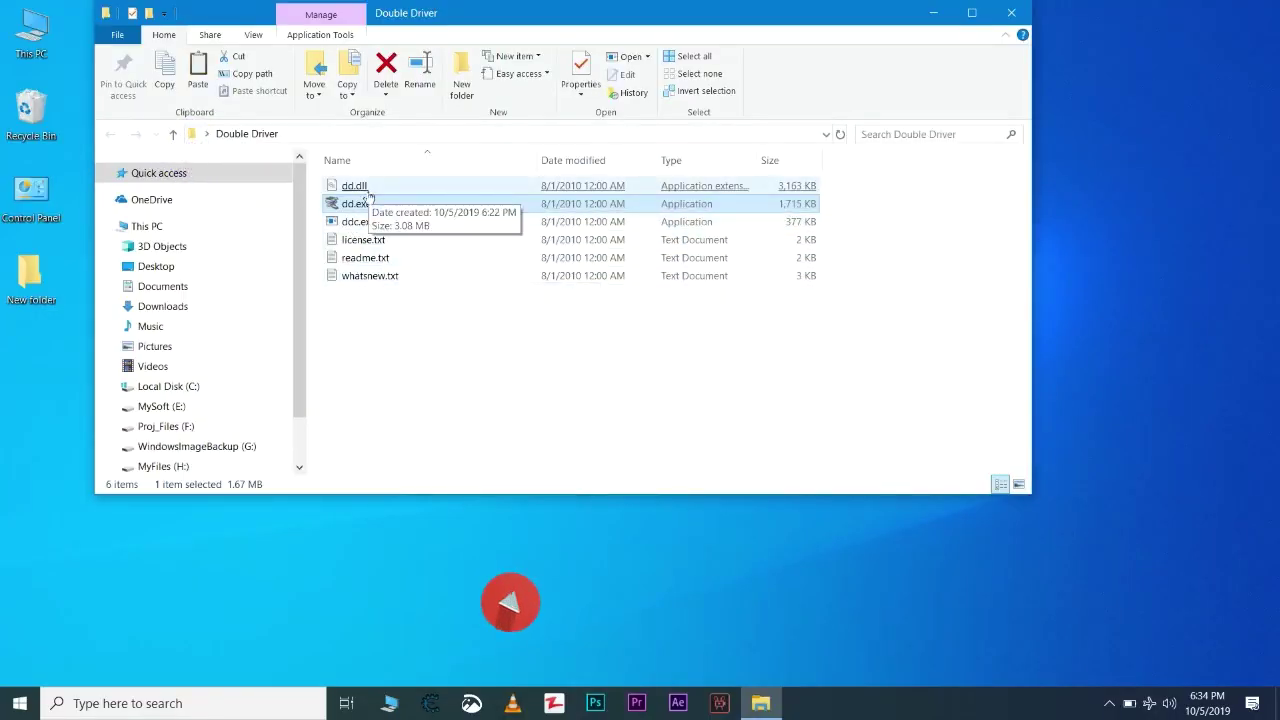
{"action": "right_click", "coordinate": [366, 206]}
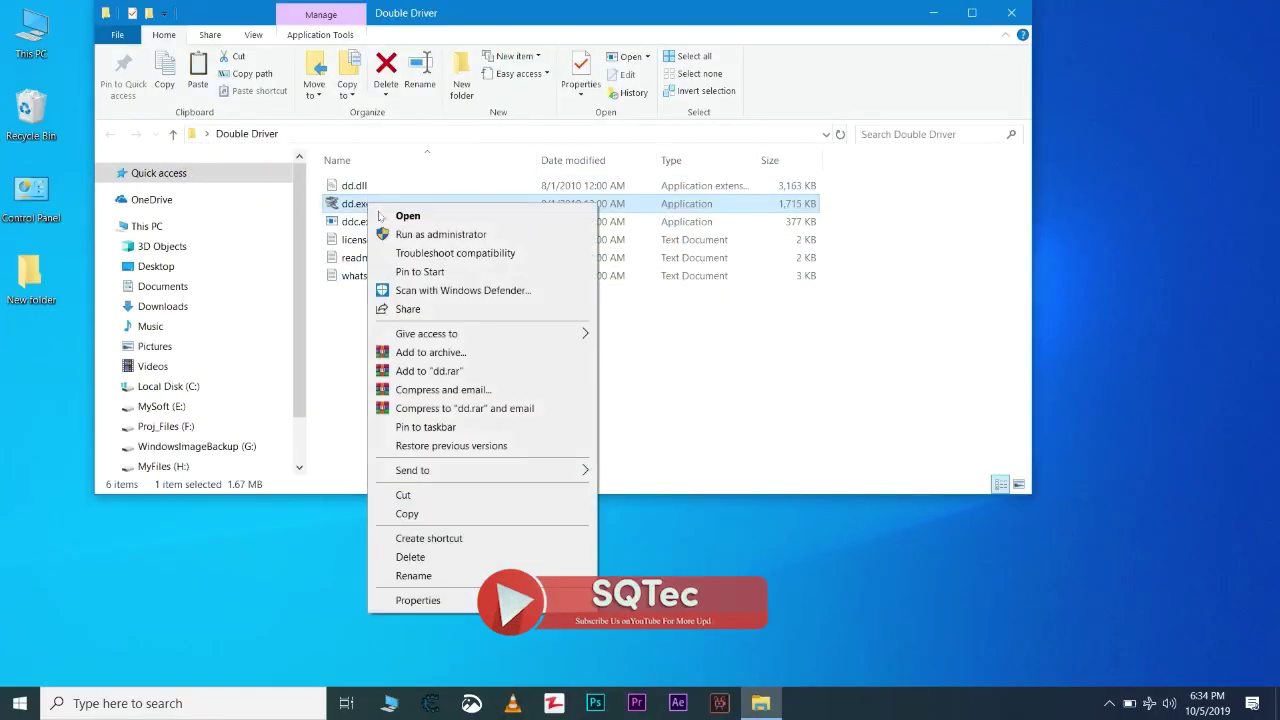
{"action": "left_click", "coordinate": [400, 232]}
{"action": "left_click", "coordinate": [1011, 13]}
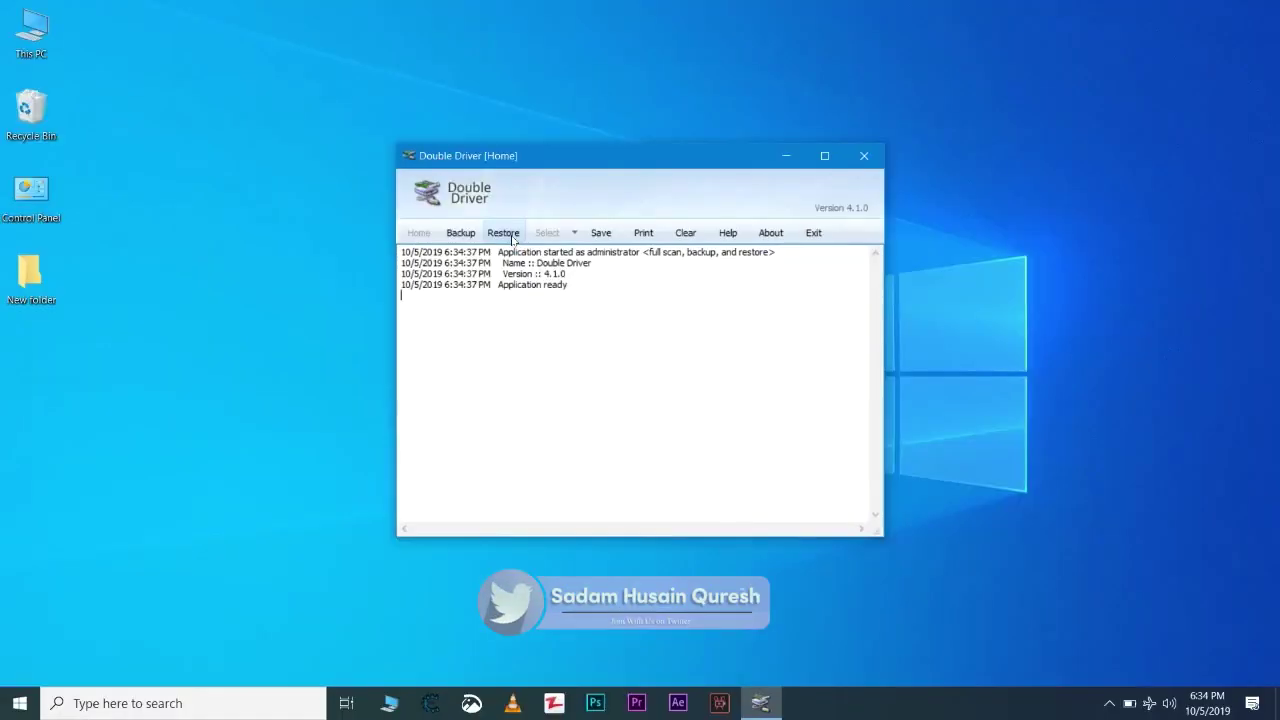
{"action": "left_click", "coordinate": [513, 238]}
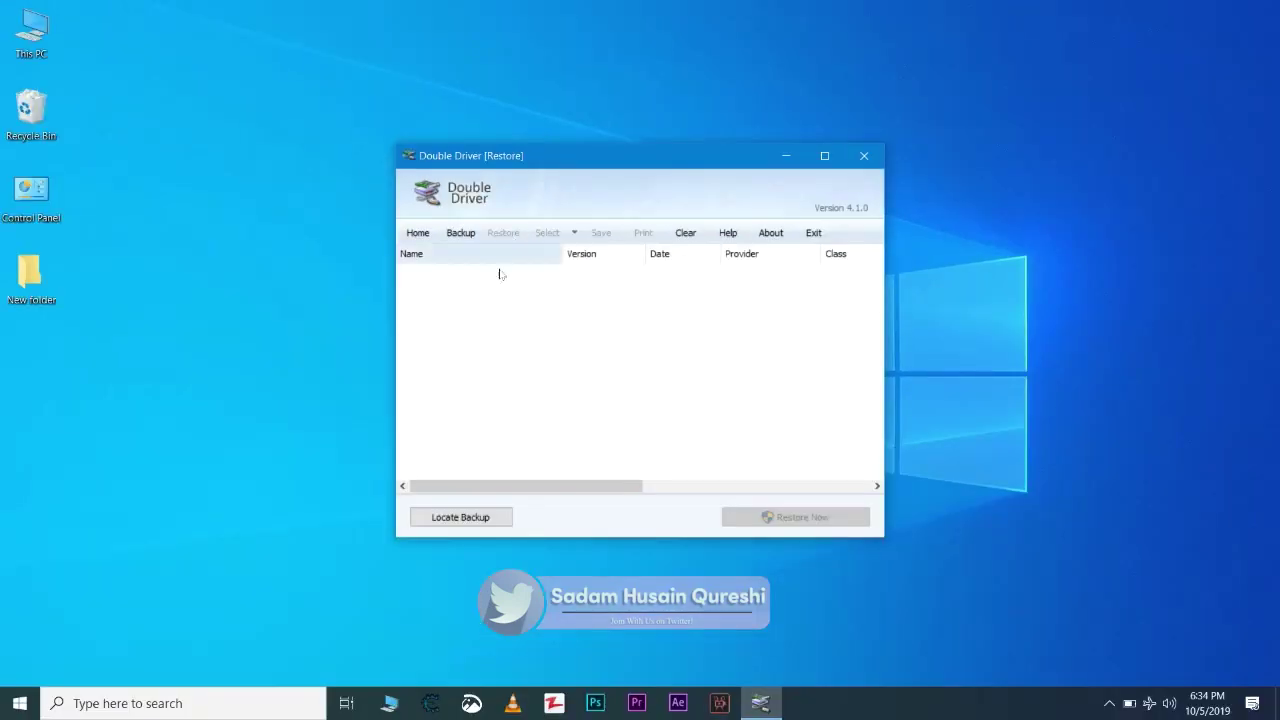
{"action": "left_click", "coordinate": [492, 517]}
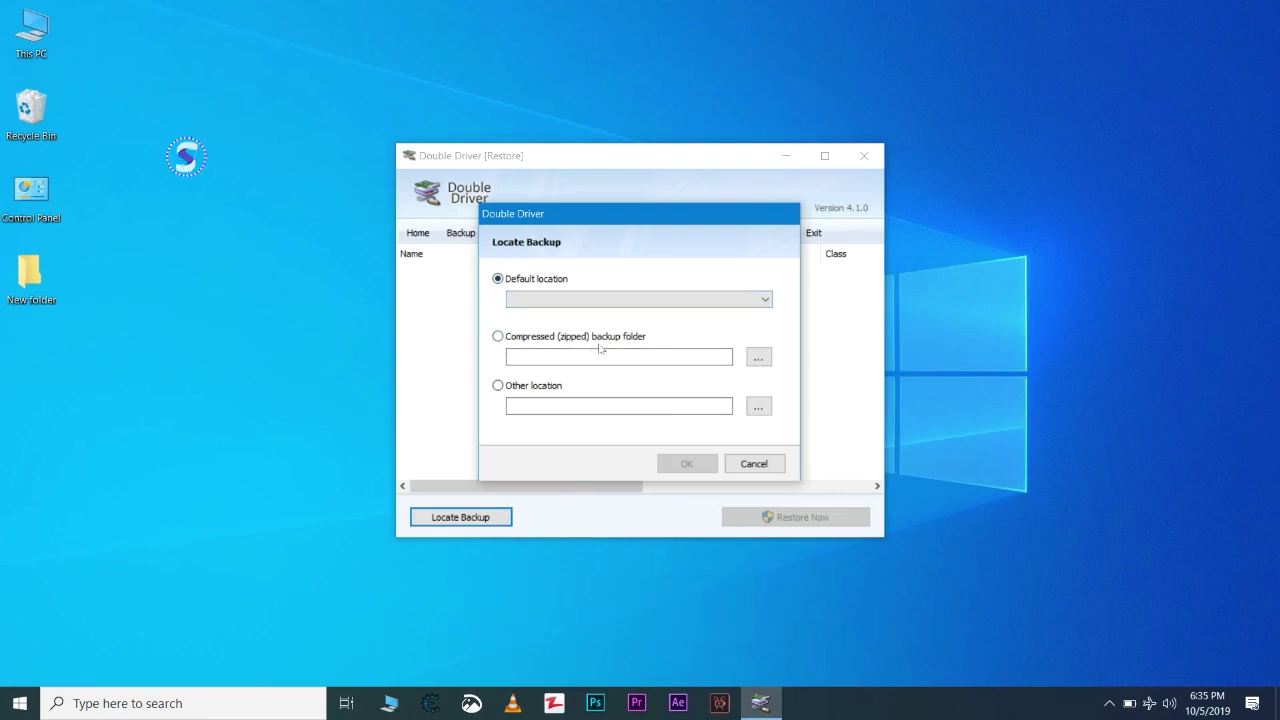
{"action": "left_click", "coordinate": [498, 338]}
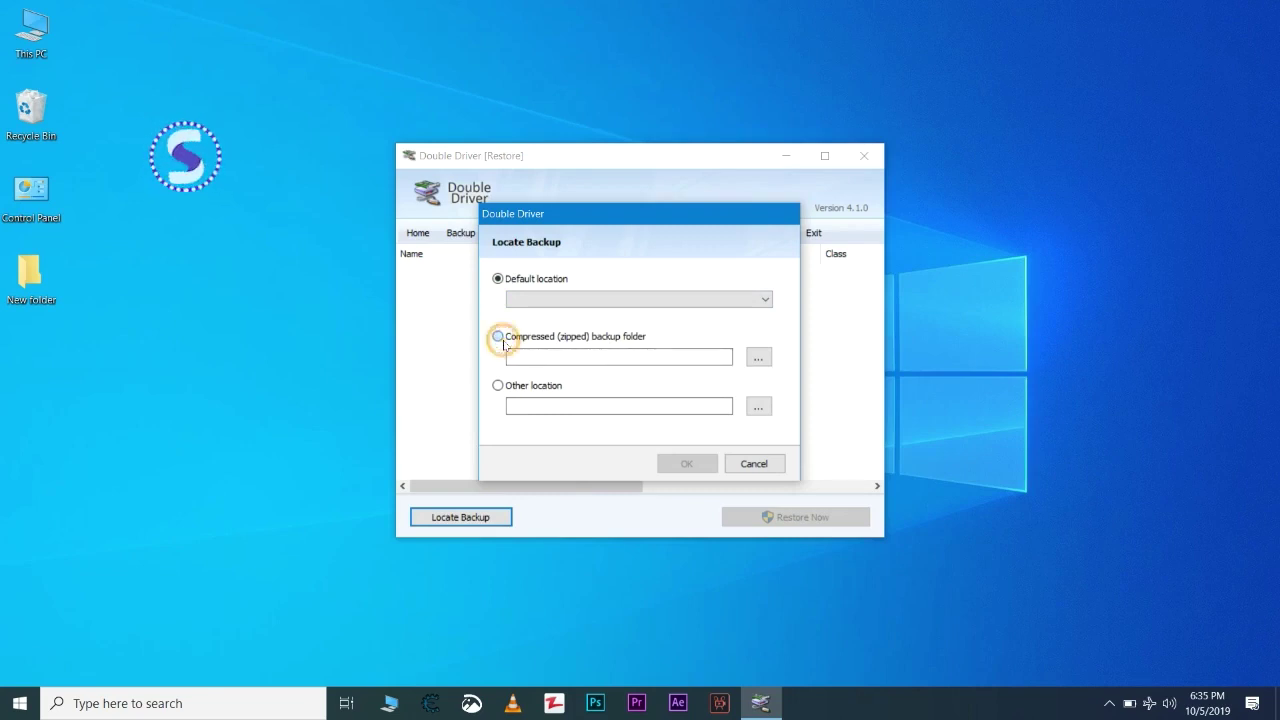
{"action": "left_click", "coordinate": [759, 359]}
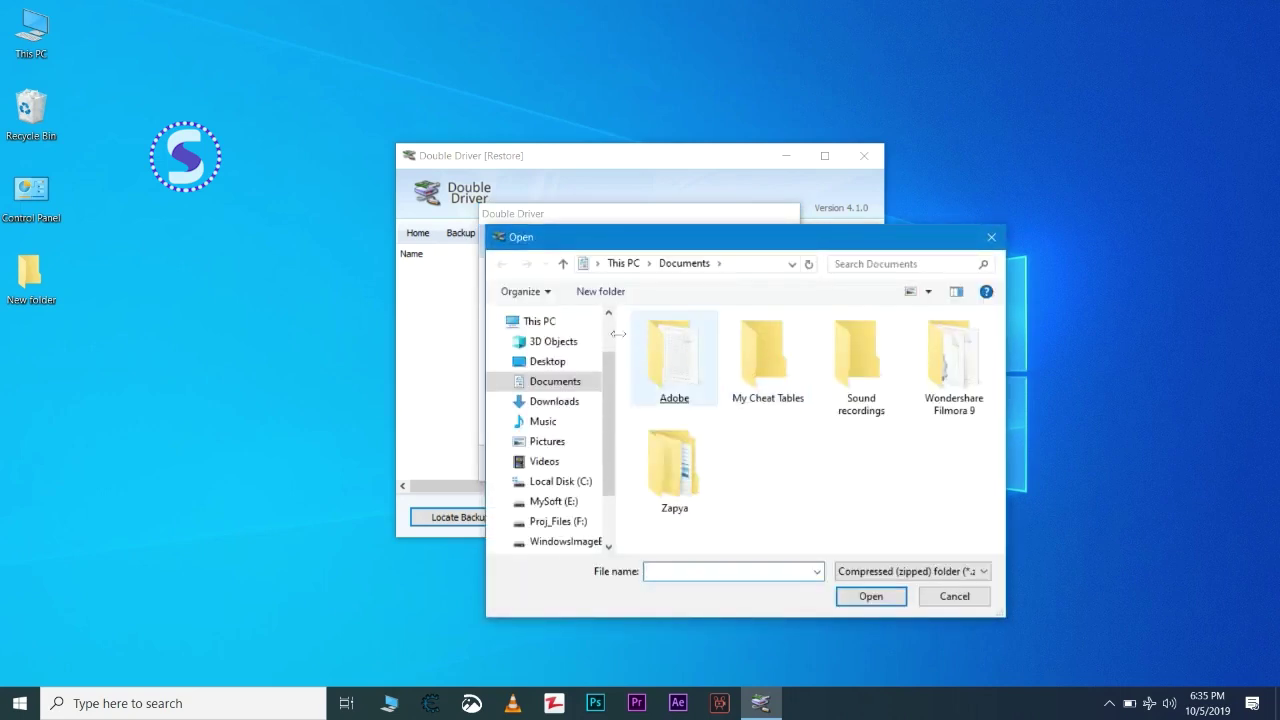
{"action": "left_click", "coordinate": [548, 362]}
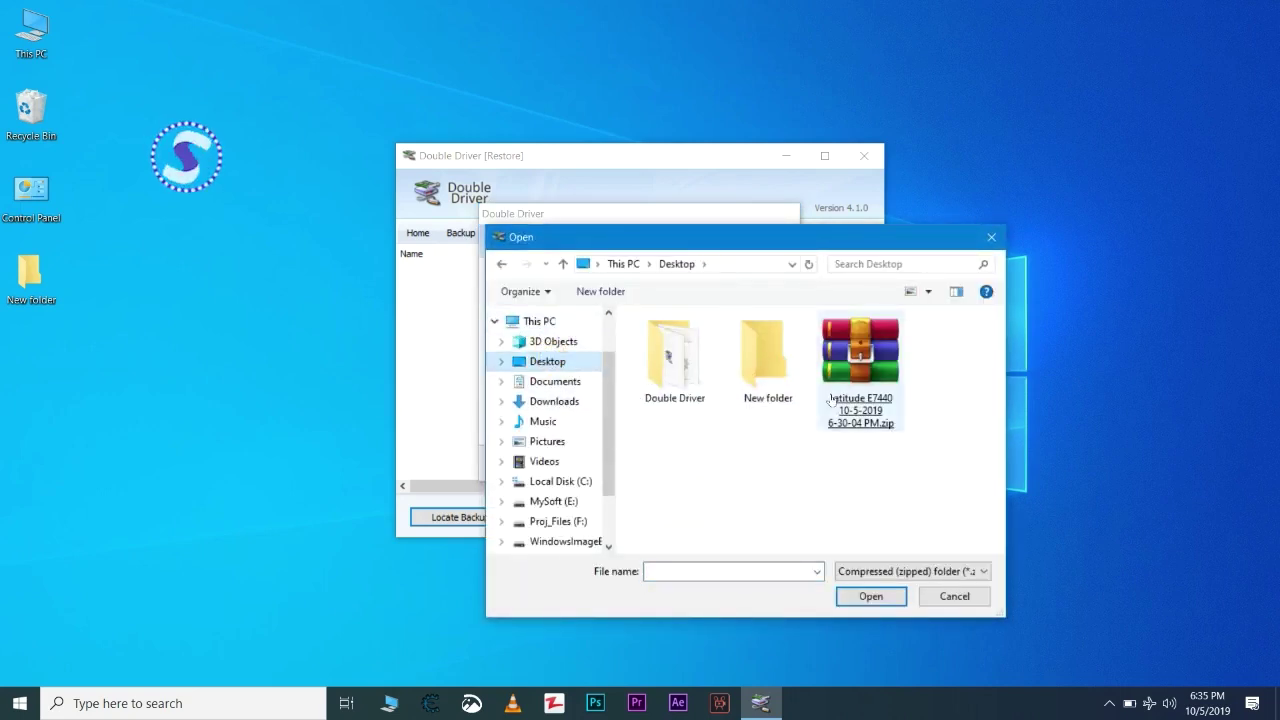
{"action": "left_click", "coordinate": [872, 381]}
{"action": "double_click", "coordinate": [872, 381]}
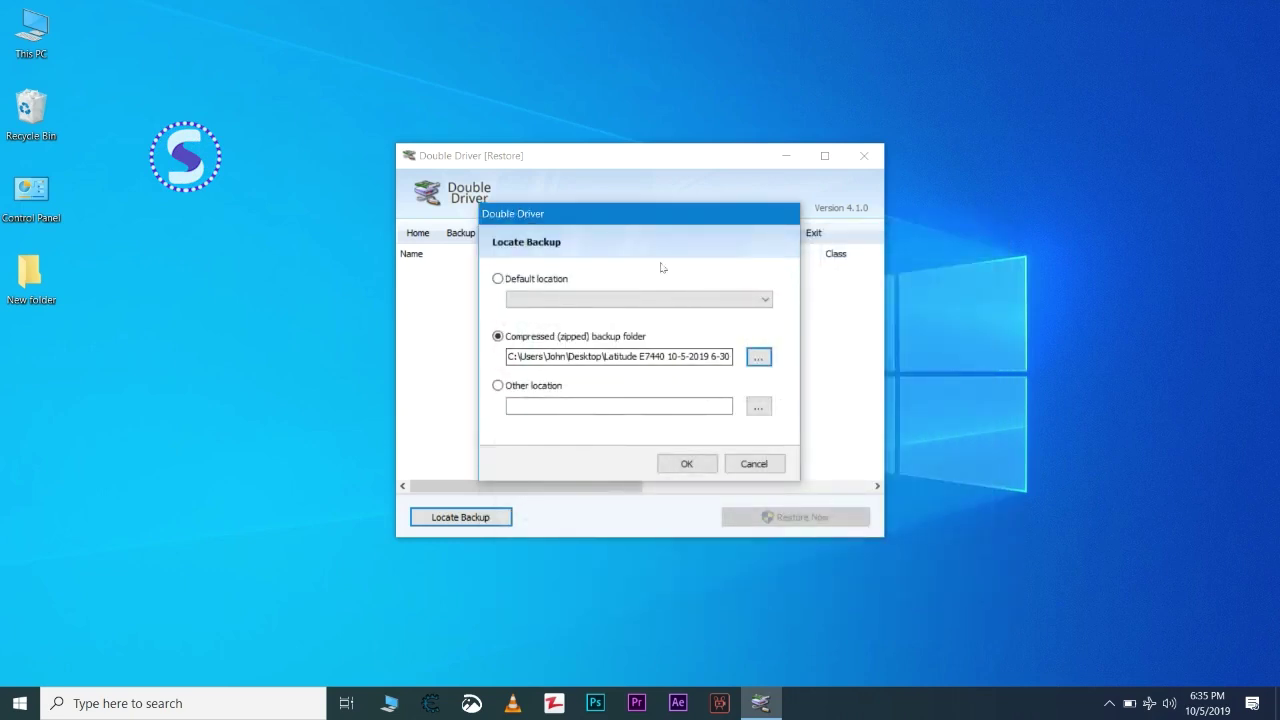
{"action": "left_click", "coordinate": [697, 465]}
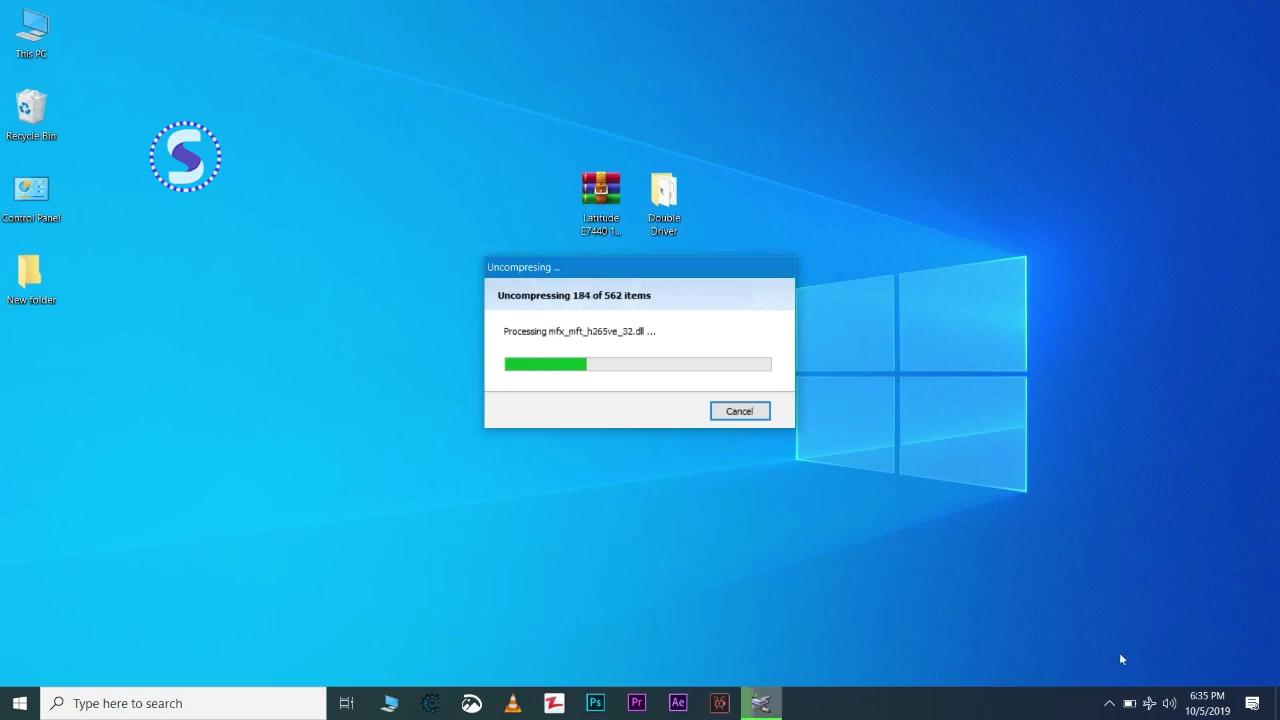
{"action": "left_click", "coordinate": [1109, 703]}
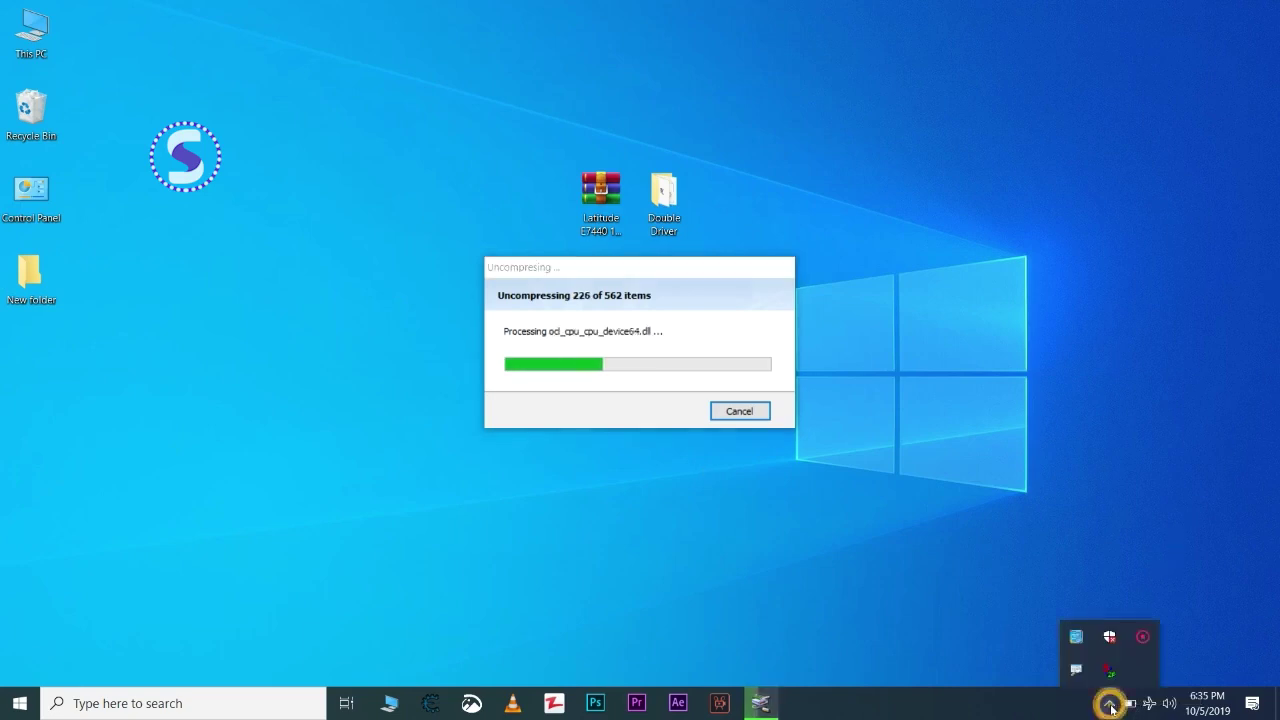
{"action": "left_click", "coordinate": [1130, 644]}
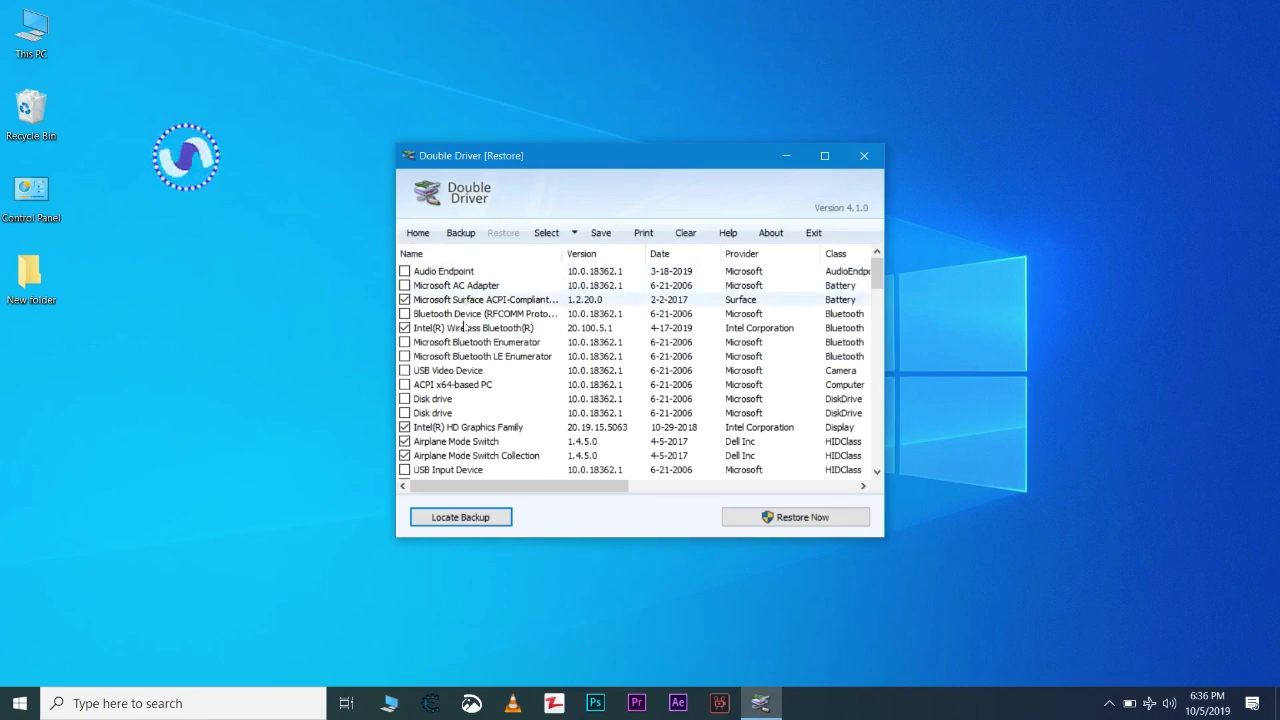
Look through the drivers loaded from the backup and select all of them for restoring
{"action": "scroll", "coordinate": [490, 400], "scroll_direction": "down", "scroll_amount": 6}
{"action": "scroll", "coordinate": [505, 435], "scroll_direction": "up", "scroll_amount": 6}
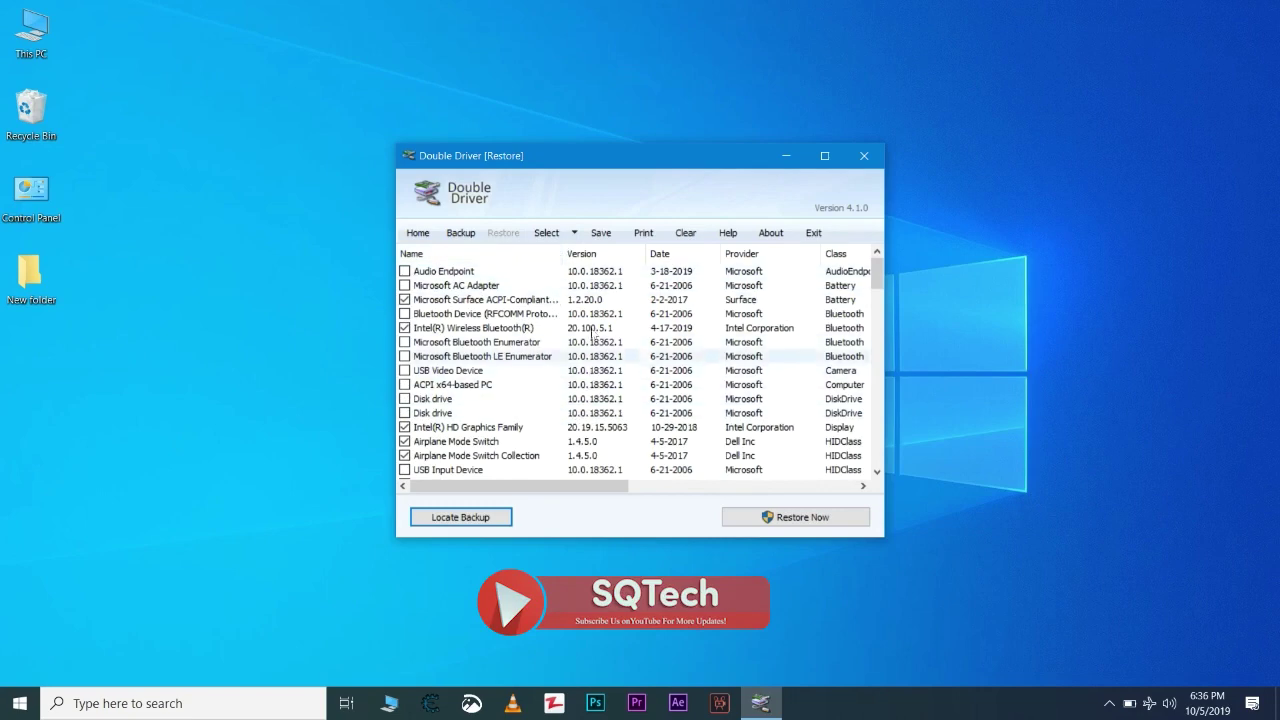
{"action": "left_click", "coordinate": [573, 233]}
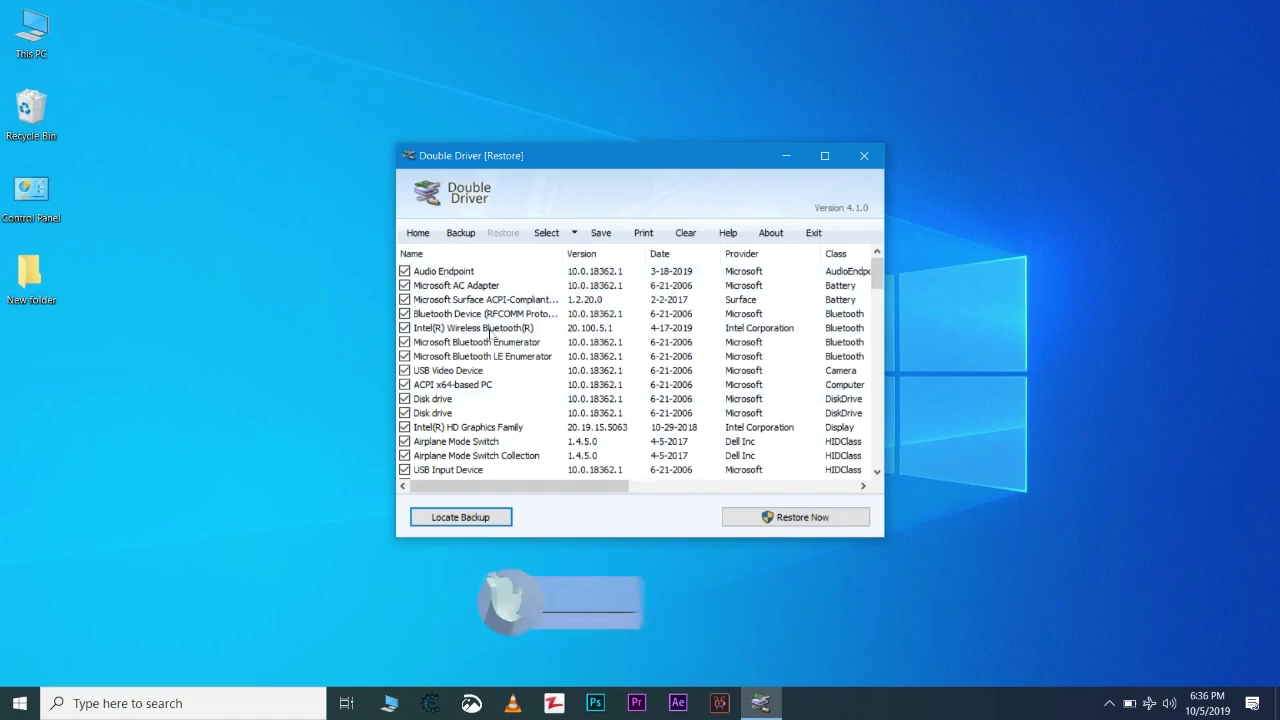
Restore the selected backup drivers, confirm the restore, and start the installation in the Device Driver Installation Wizard after moving it toward the screen's centre
{"action": "left_click", "coordinate": [807, 520]}
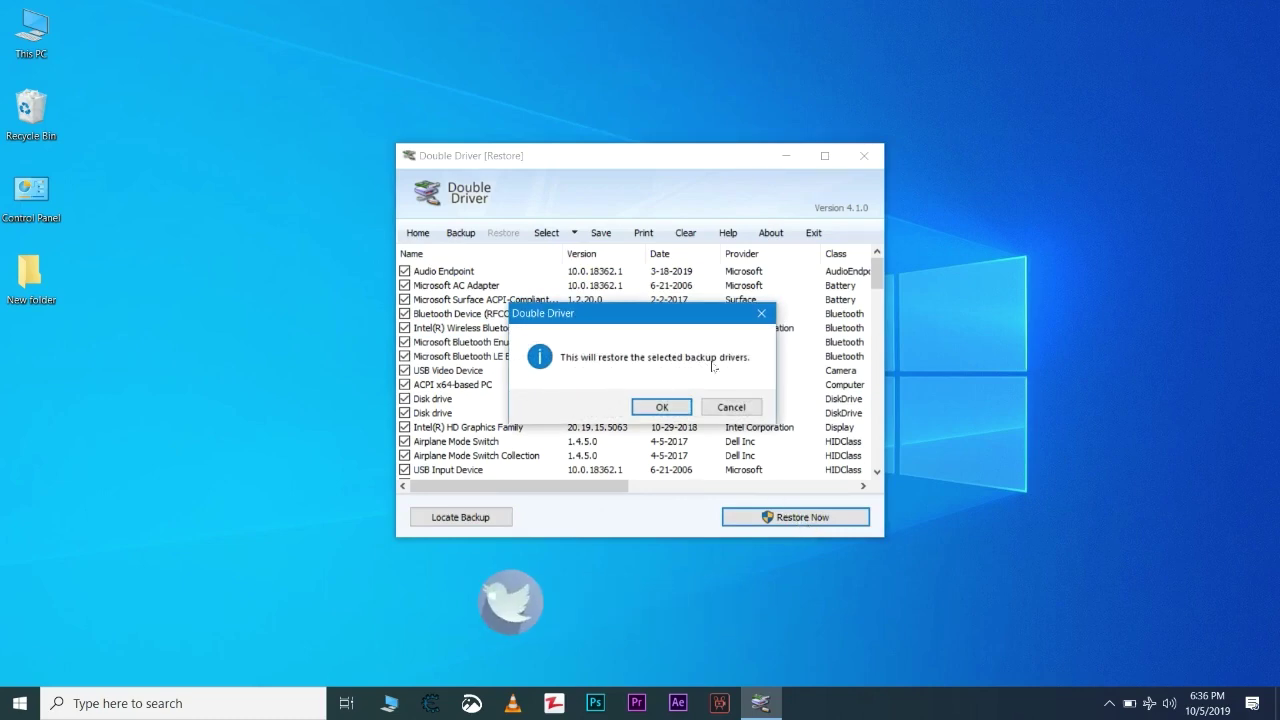
{"action": "left_click", "coordinate": [662, 408]}
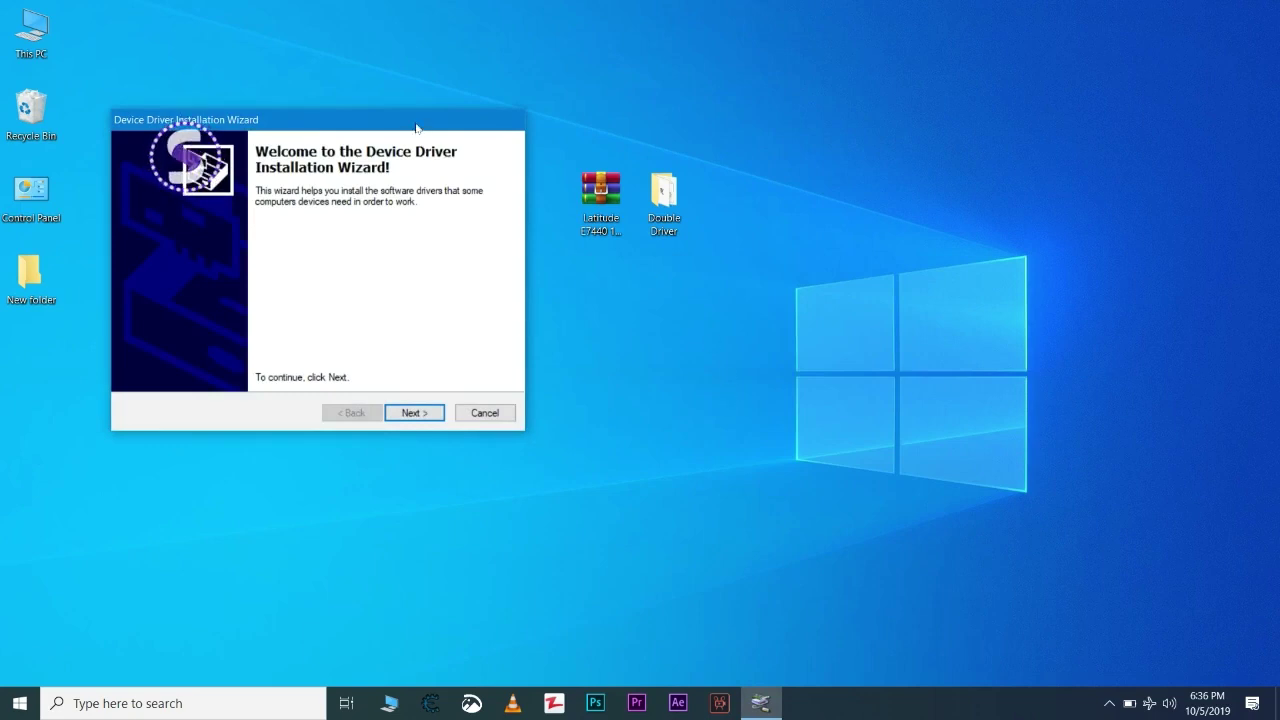
{"action": "left_click_drag", "start_coordinate": [417, 124], "coordinate": [697, 103]}
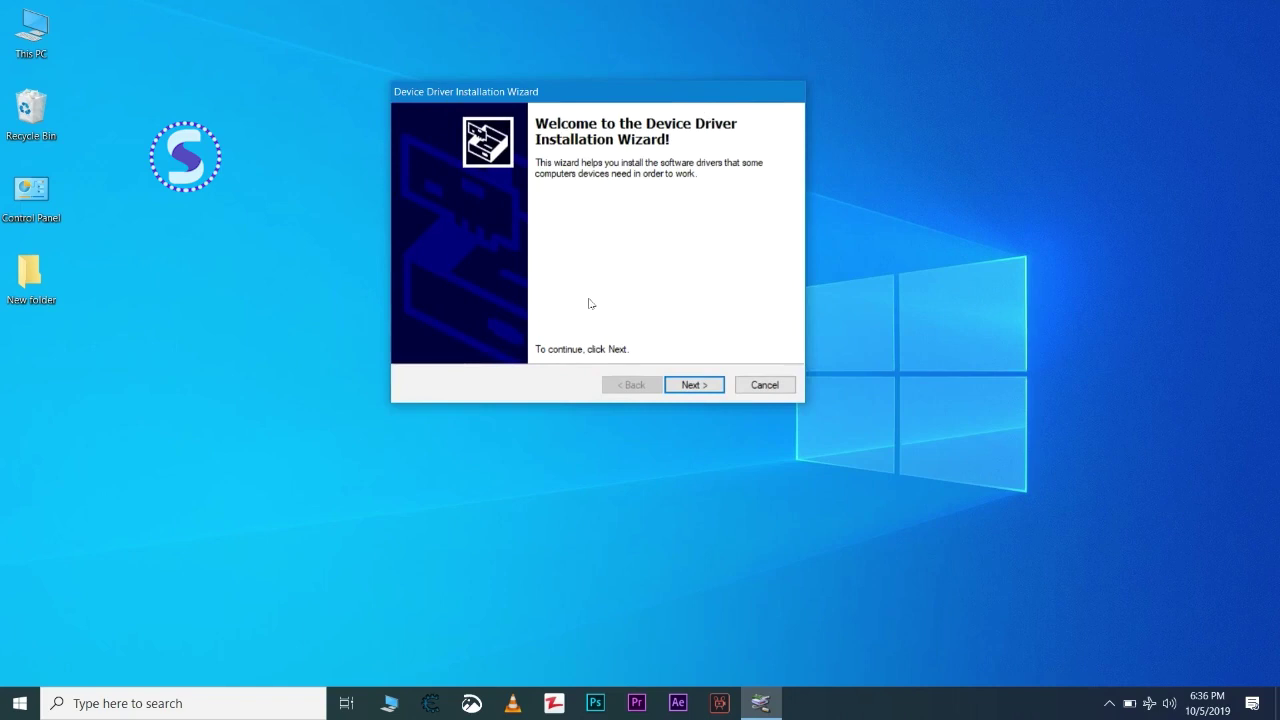
{"action": "left_click", "coordinate": [708, 386]}
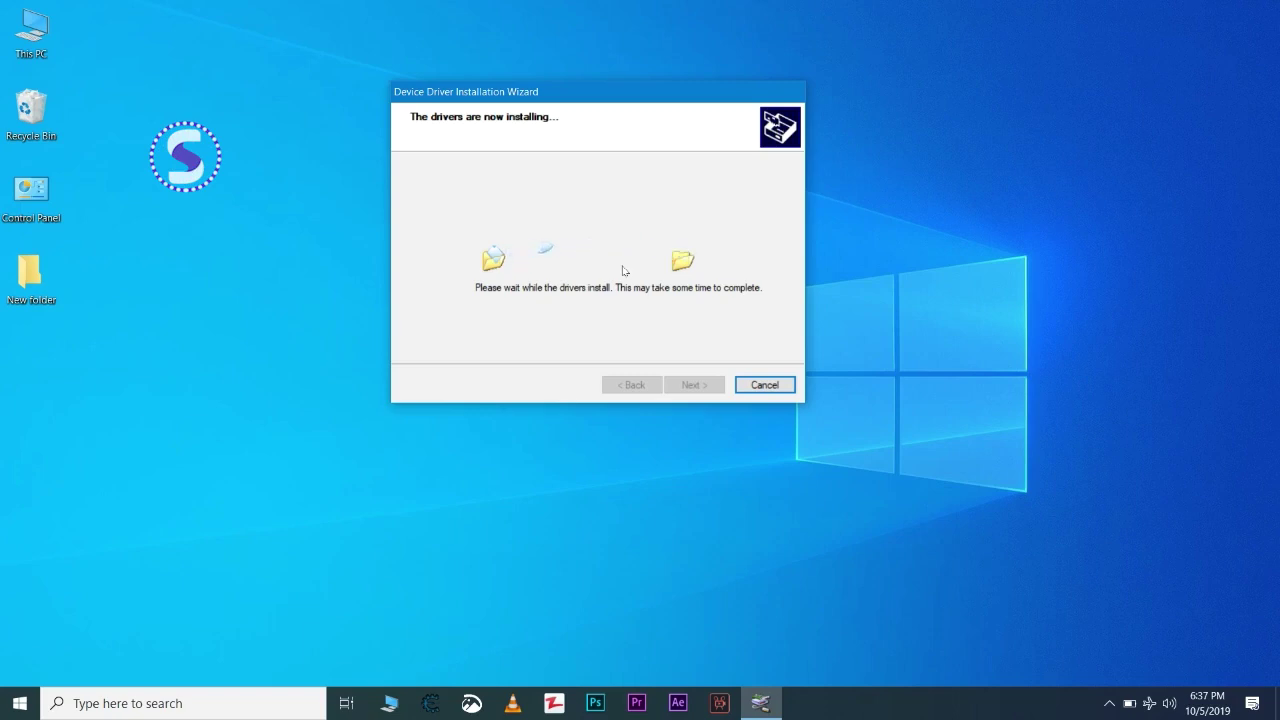
{"action": "right_click", "coordinate": [960, 203]}
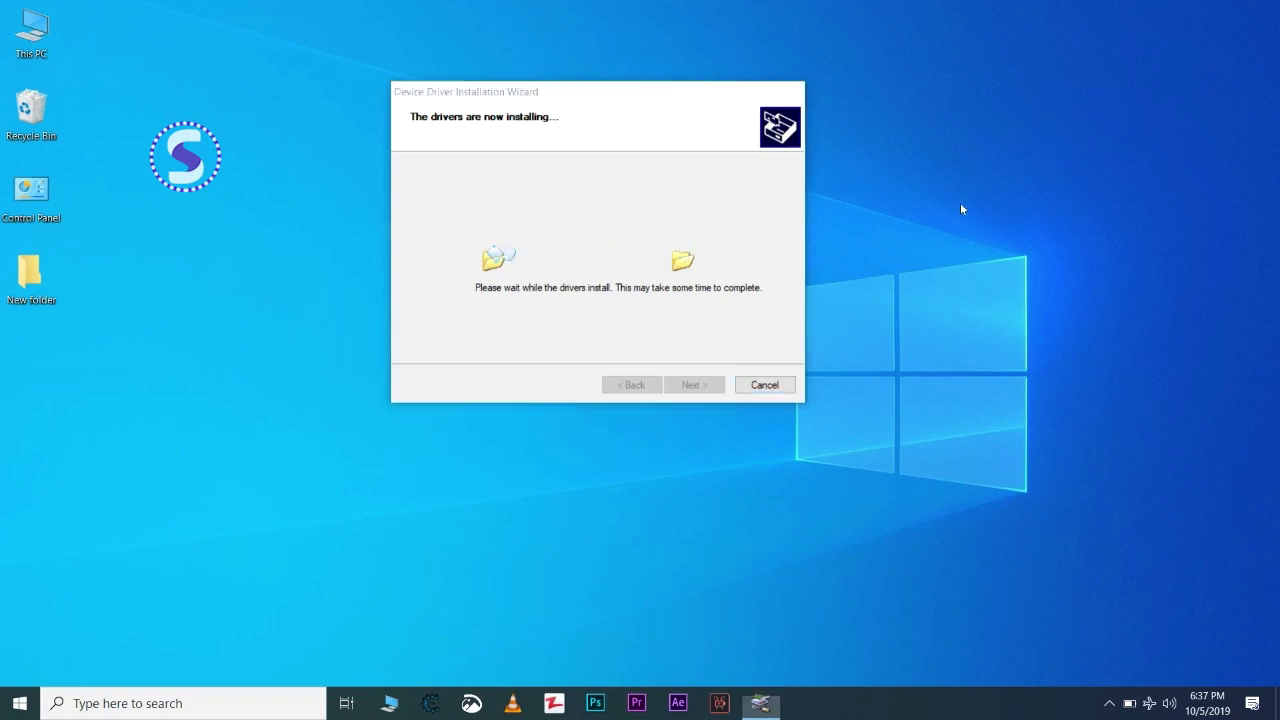
{"action": "left_click", "coordinate": [1004, 254]}
{"action": "left_click_drag", "start_coordinate": [611, 97], "coordinate": [614, 82]}
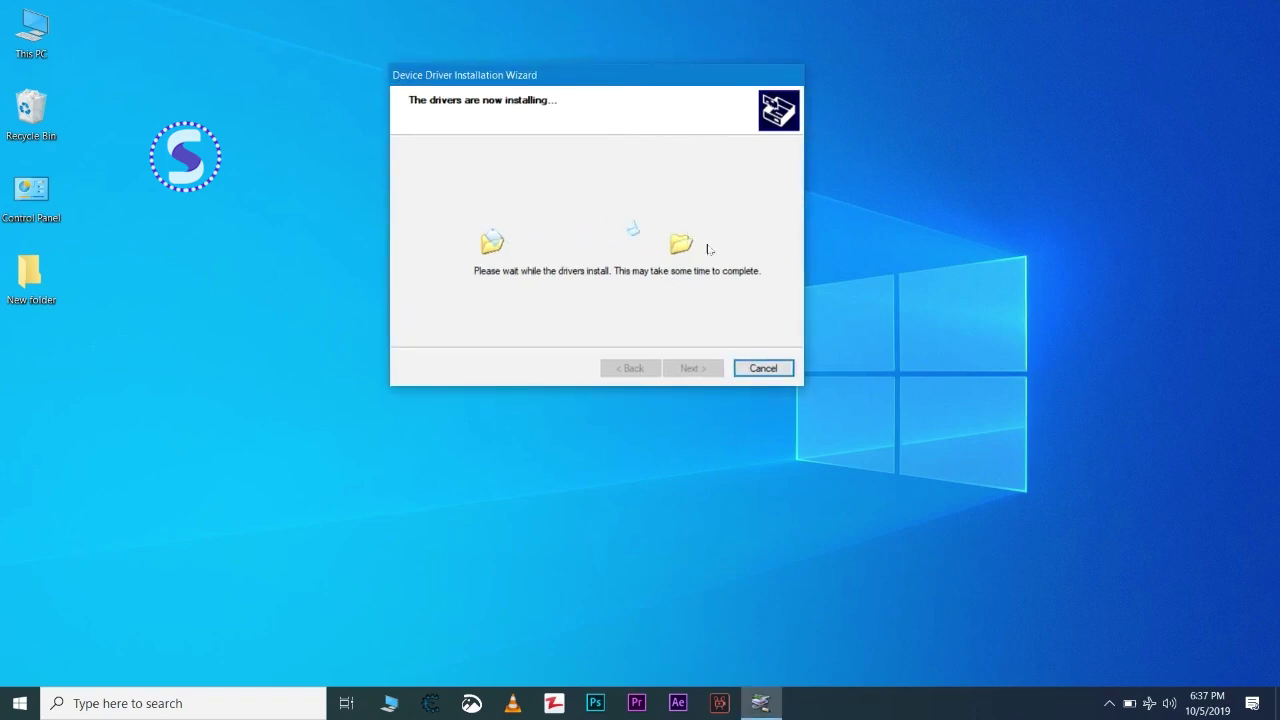
{"action": "right_click", "coordinate": [847, 211]}
{"action": "left_click", "coordinate": [883, 266]}
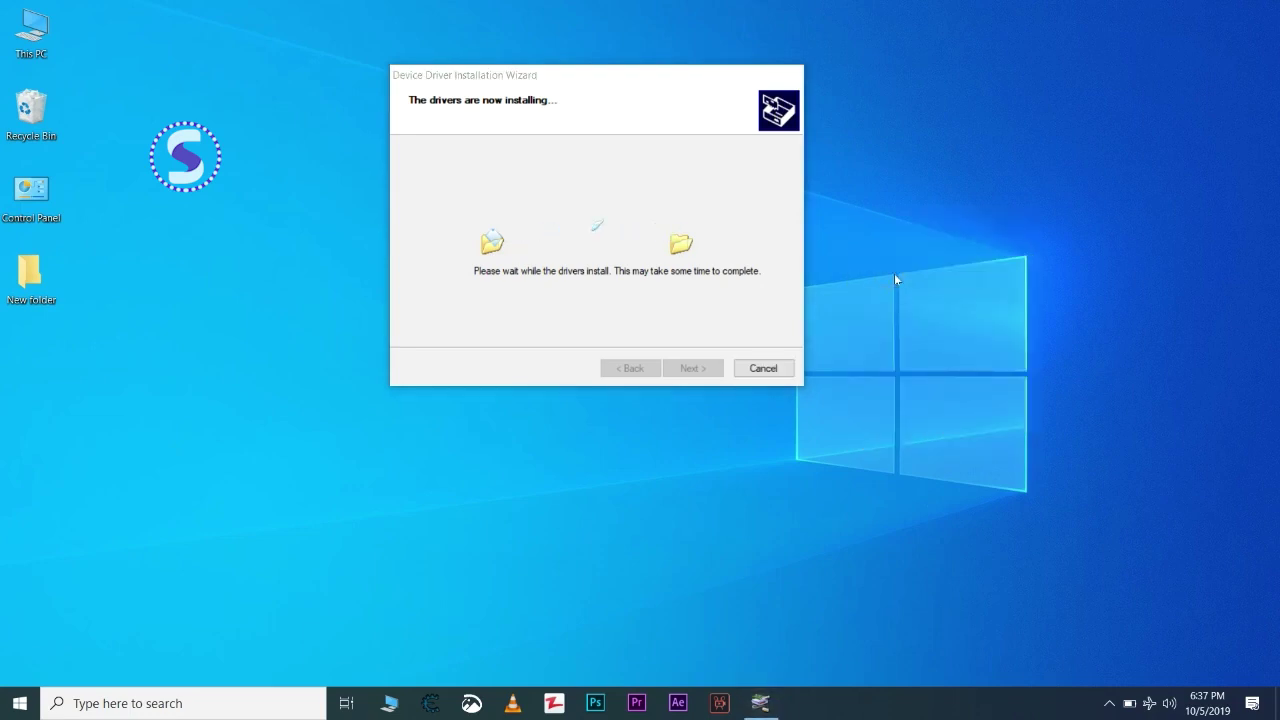